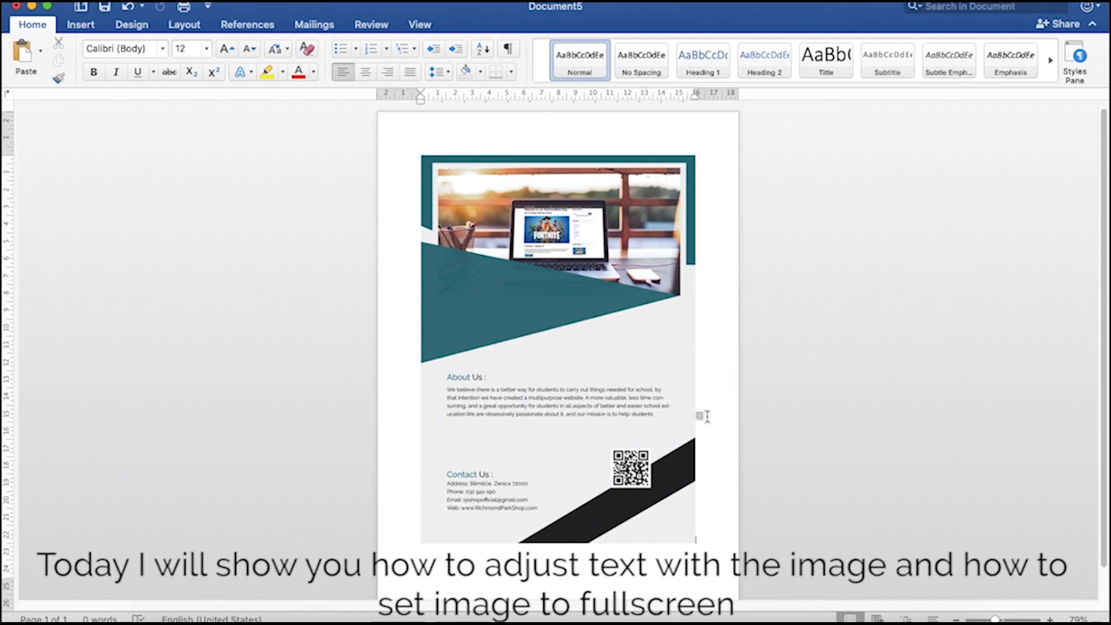
Step: Try to move the flyer picture by hand while it is in line with text
{"action": "left_click", "coordinate": [615, 155]}
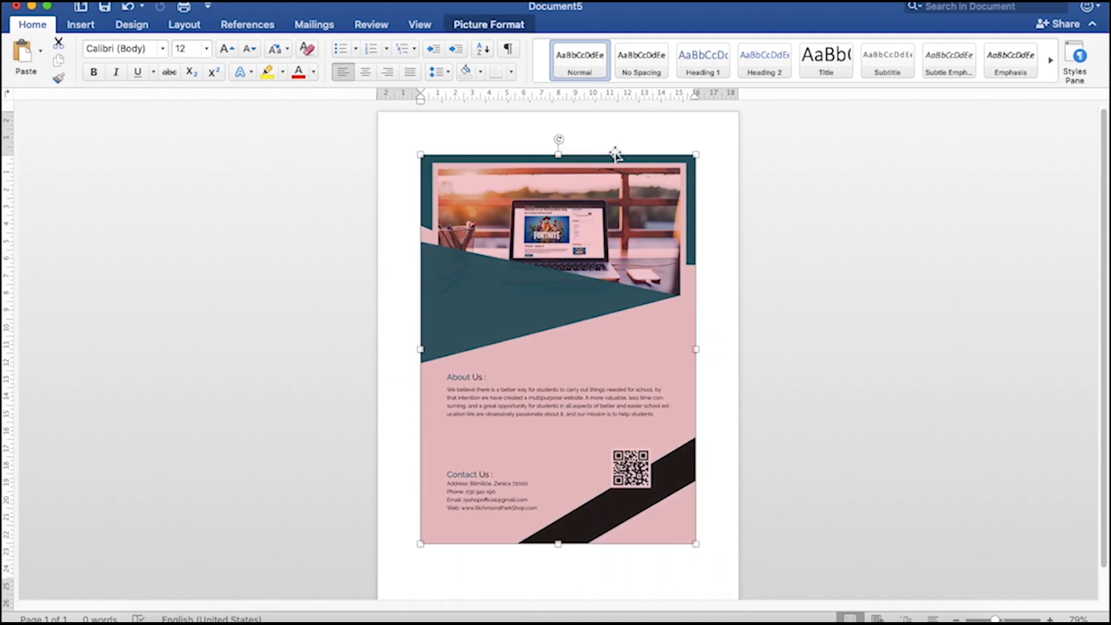
{"action": "left_click", "coordinate": [397, 206]}
{"action": "left_click", "coordinate": [435, 157]}
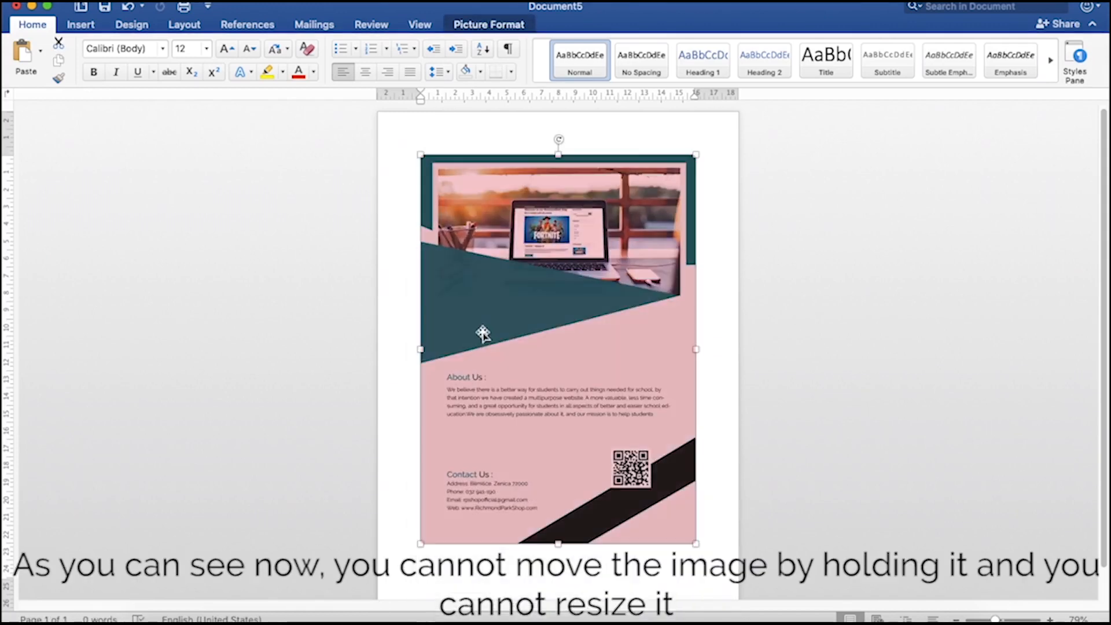
{"action": "left_click_drag", "start_coordinate": [480, 276], "coordinate": [690, 399]}
{"action": "left_click", "coordinate": [711, 405]}
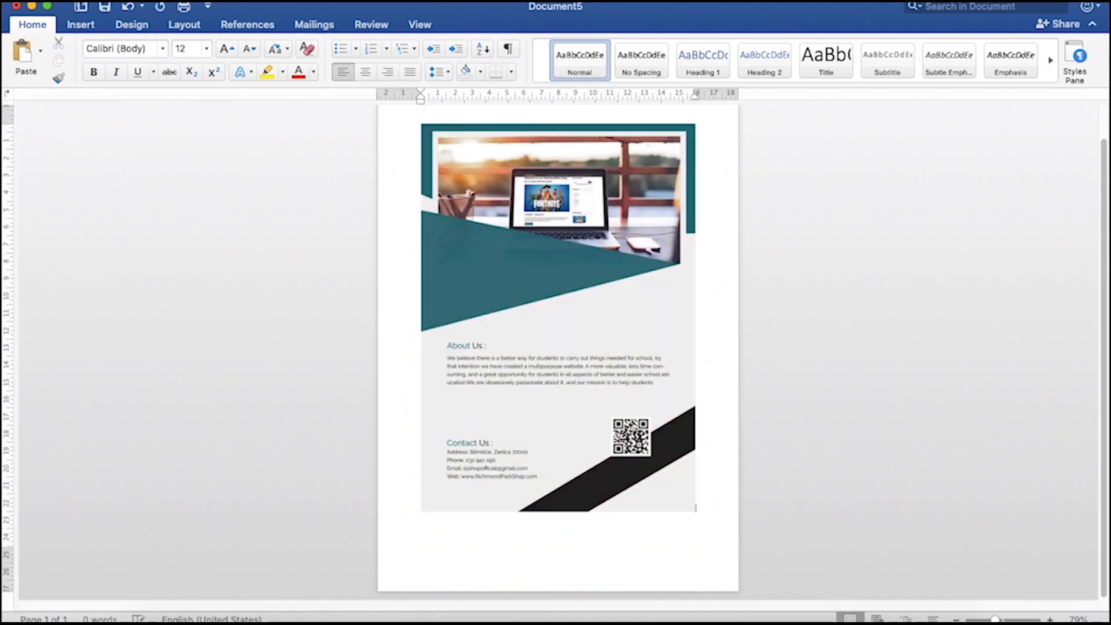
{"action": "left_click", "coordinate": [558, 348]}
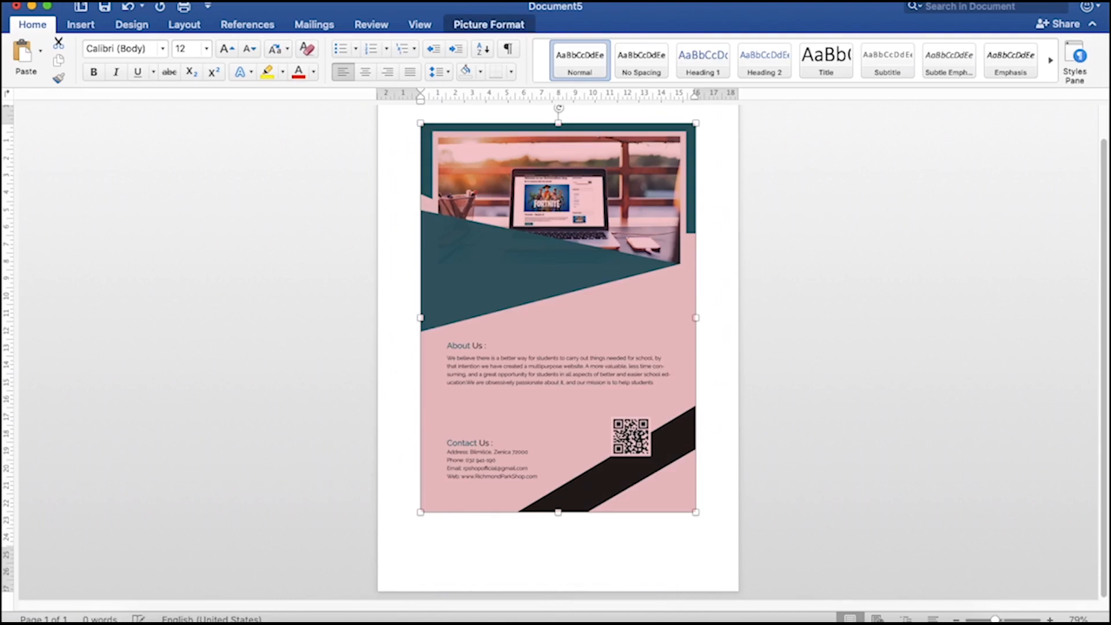
{"action": "left_click", "coordinate": [409, 230]}
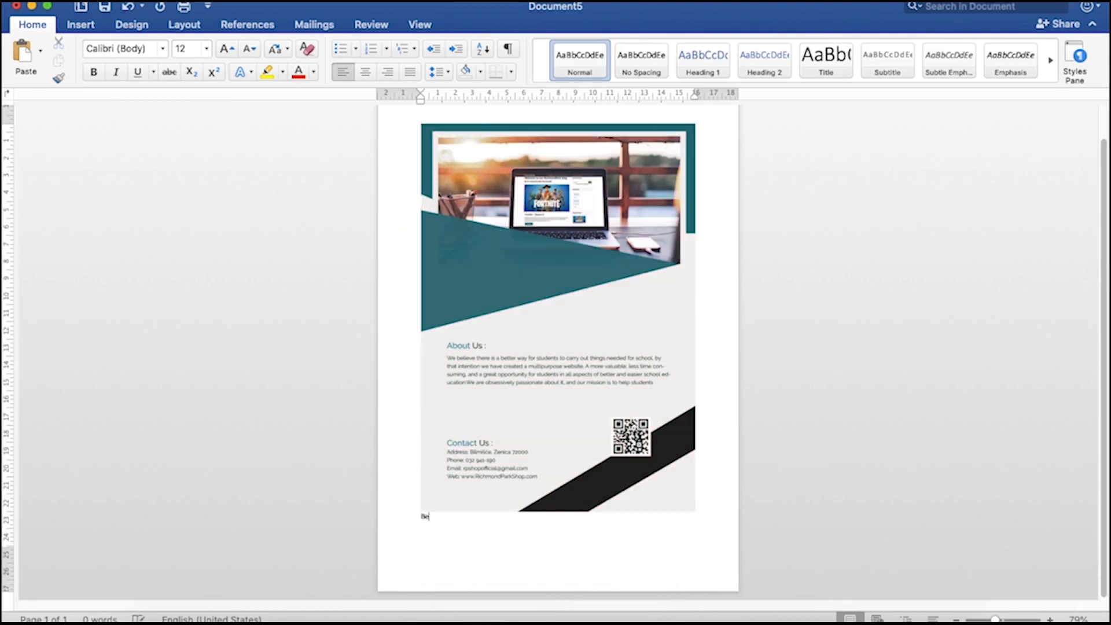
{"action": "left_click", "coordinate": [558, 347]}
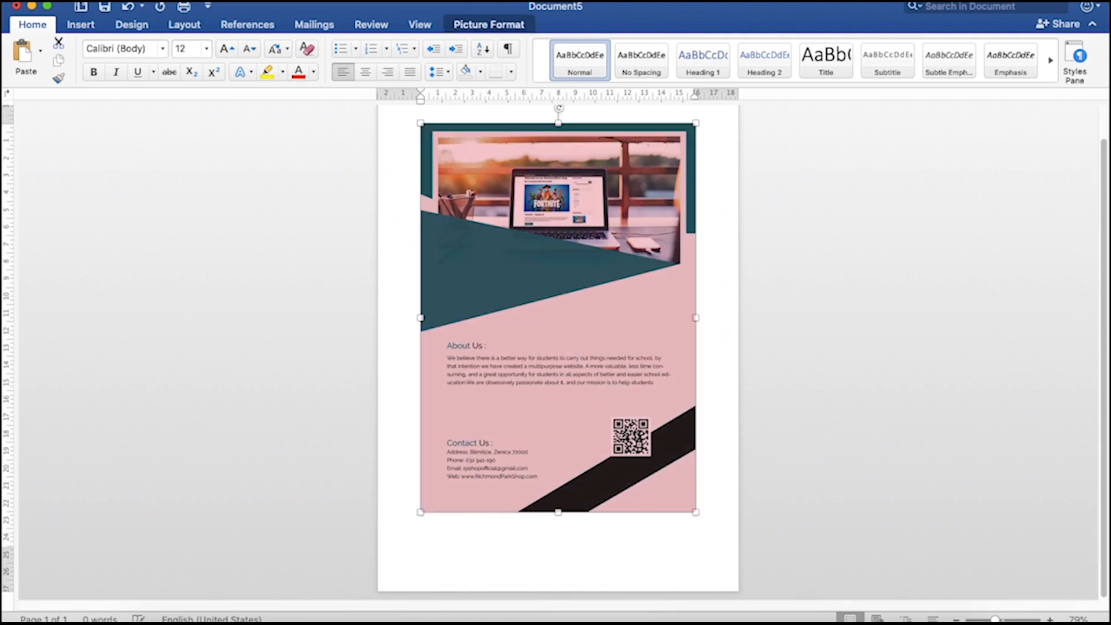
{"action": "left_click", "coordinate": [731, 523]}
{"action": "type", "text": "Lordsse Tutoria"}
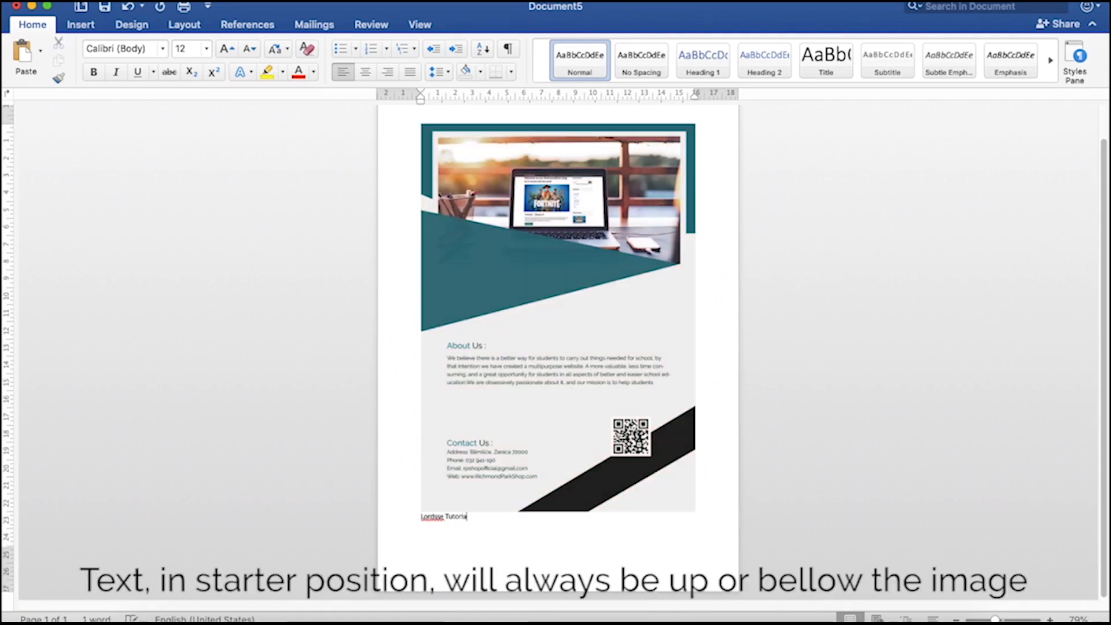
{"action": "key", "text": "BackSpace"}
{"action": "key", "text": "BackSpace"}
{"action": "key", "text": "BackSpace"}
{"action": "key", "text": "BackSpace"}
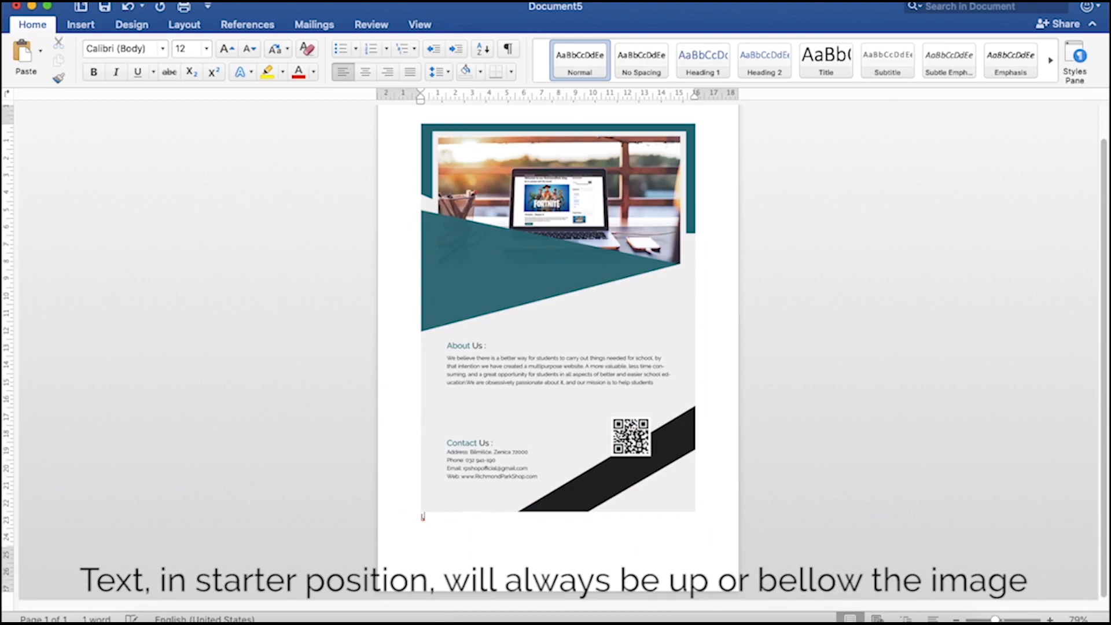
Step: Enter "Welcome to my tutorial" below the flyer picture and set its font size to 25
{"action": "type", "text": "Welcome to my tutorial"}
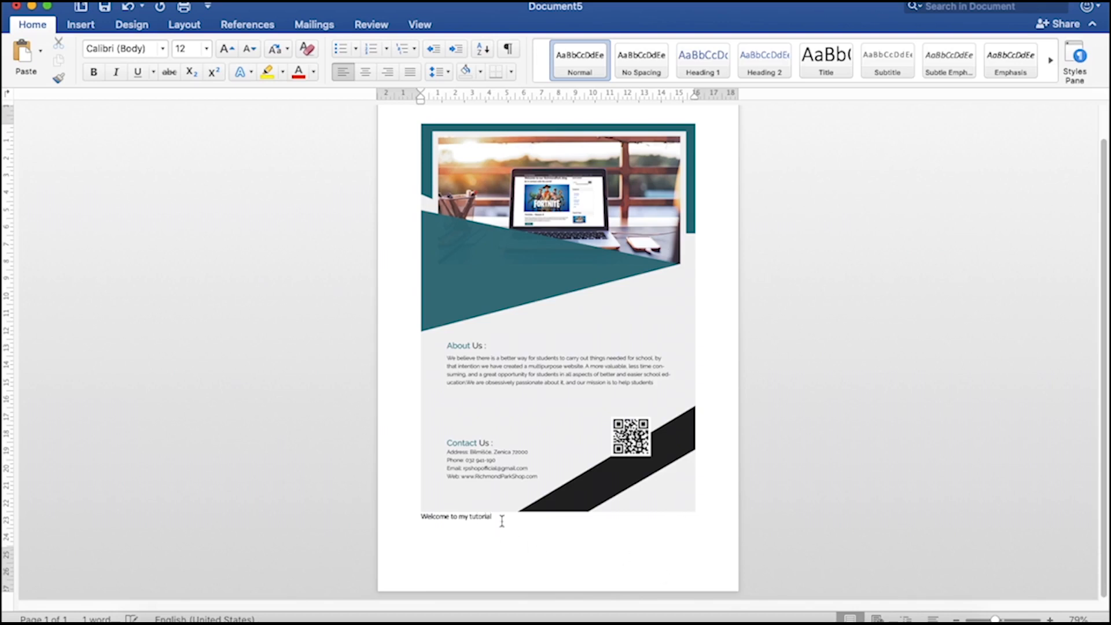
{"action": "left_click_drag", "start_coordinate": [502, 521], "coordinate": [426, 515]}
{"action": "left_click", "coordinate": [181, 48]}
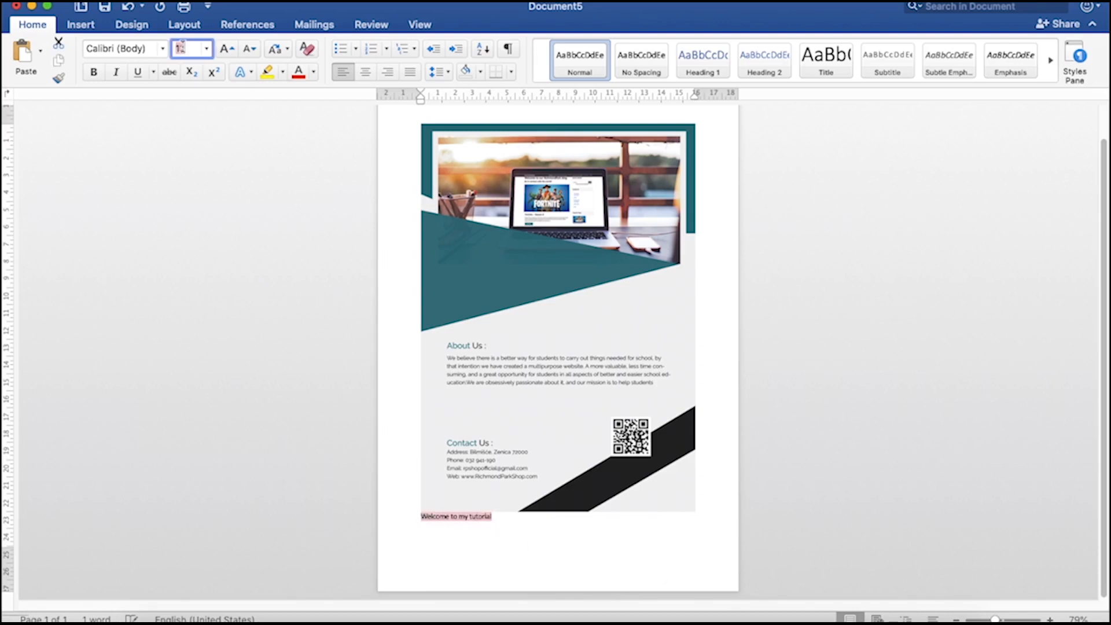
{"action": "type", "text": "25"}
{"action": "key", "text": "Return"}
{"action": "left_click", "coordinate": [631, 507]}
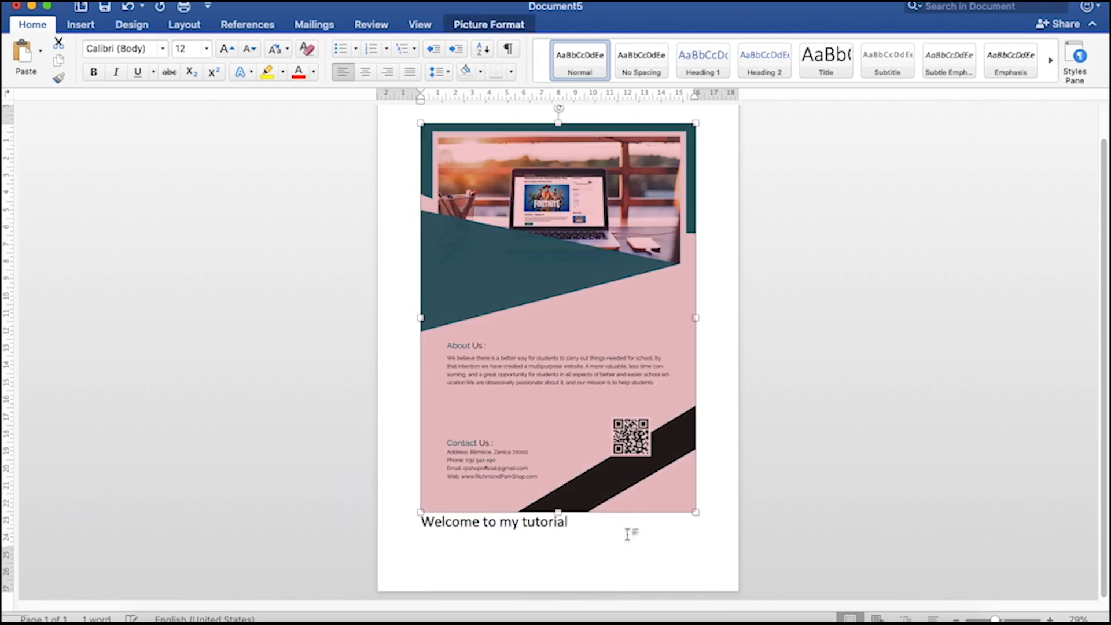
{"action": "left_click", "coordinate": [631, 529]}
{"action": "left_click", "coordinate": [445, 519]}
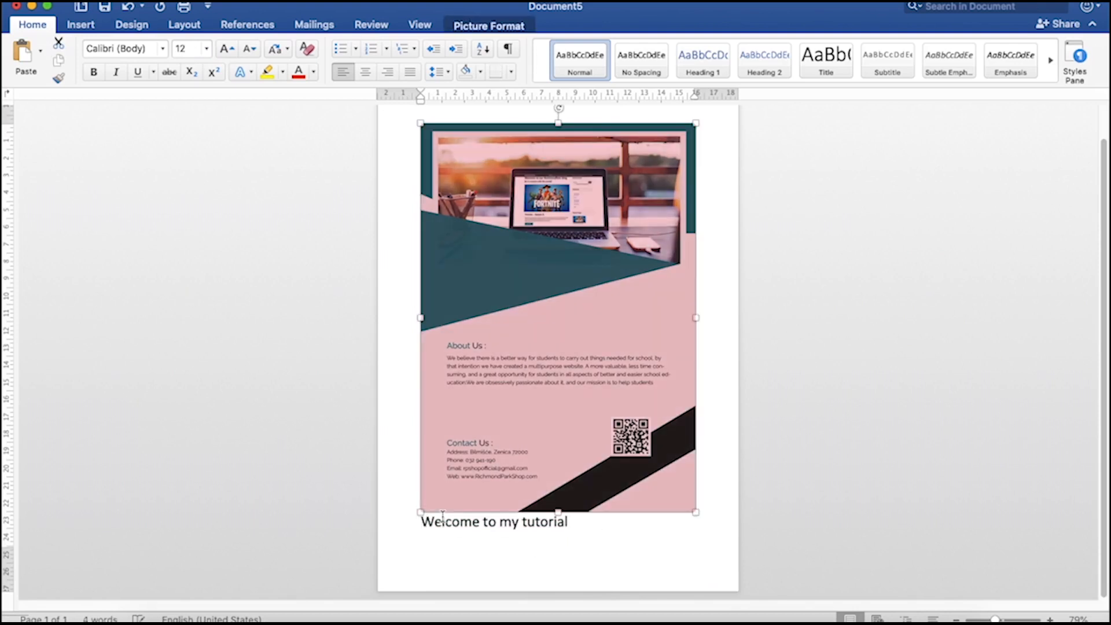
{"action": "left_click", "coordinate": [519, 524]}
{"action": "left_click_drag", "start_coordinate": [575, 520], "coordinate": [420, 524]}
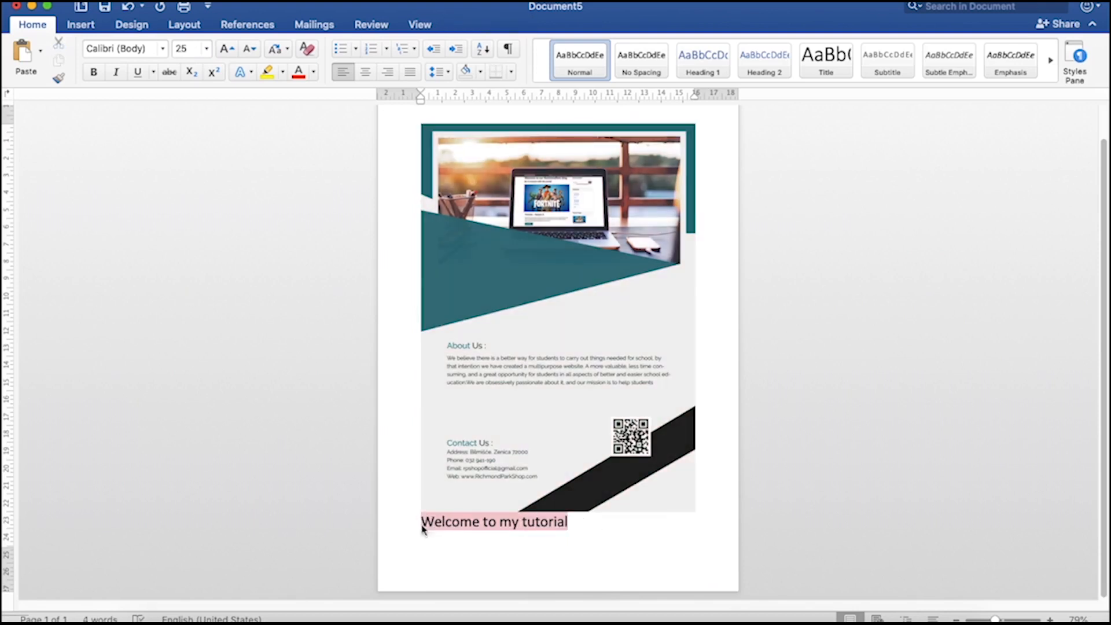
Step: Shrink the flyer picture proportionally to about 9 cm wide and move it below the "Welcome to my tutorial" line
{"action": "left_click", "coordinate": [642, 499]}
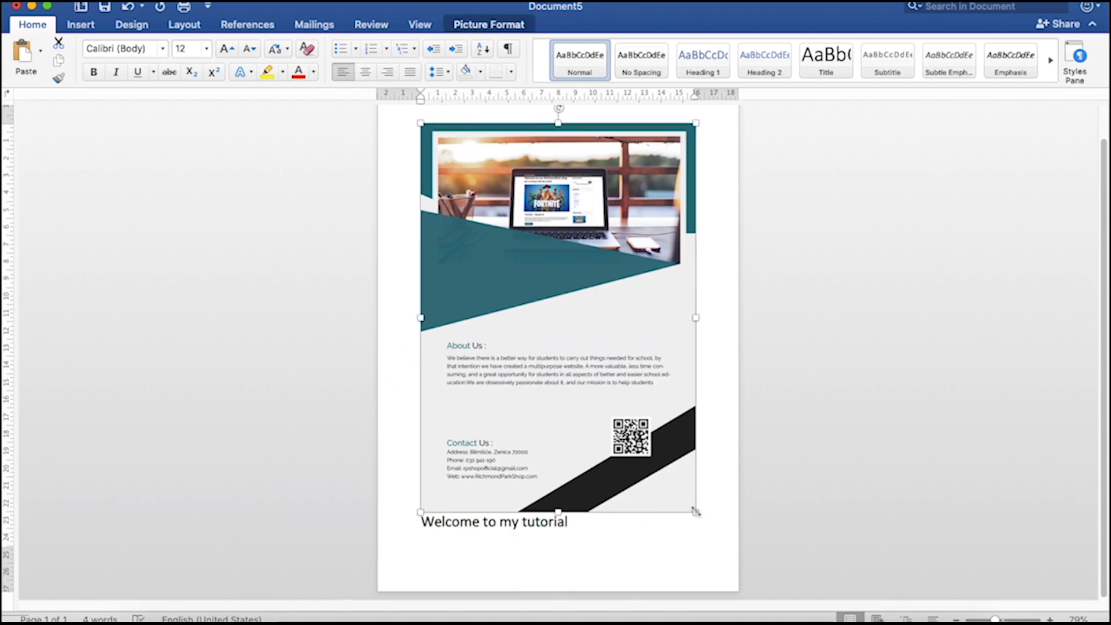
{"action": "left_click_drag", "start_coordinate": [696, 511], "coordinate": [576, 338]}
{"action": "left_click_drag", "start_coordinate": [498, 244], "coordinate": [583, 350]}
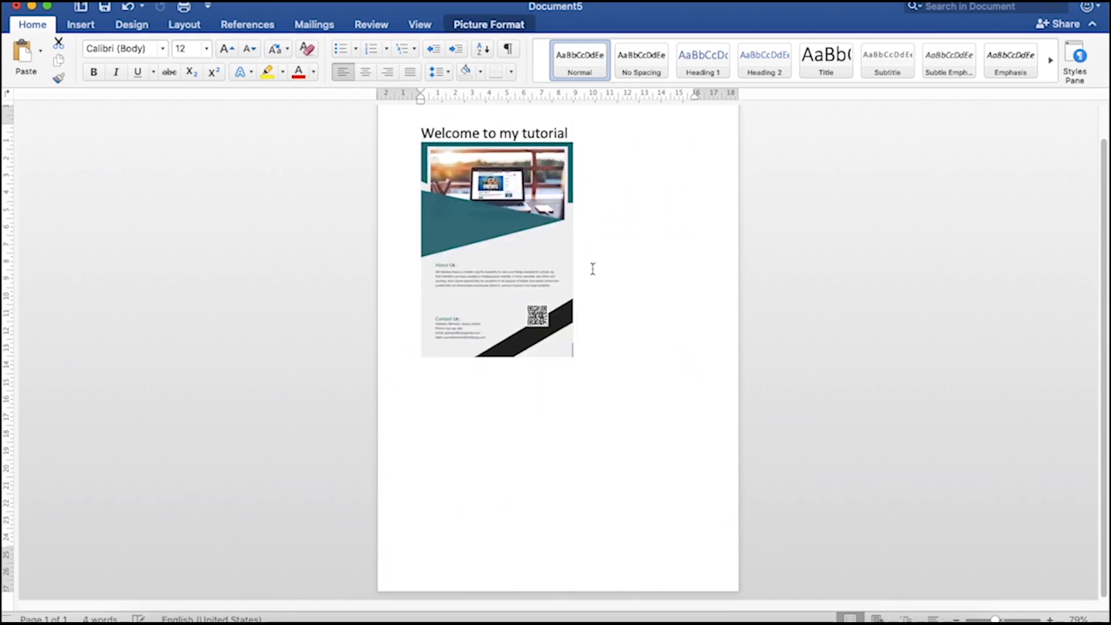
Step: Try indenting the "Welcome to my tutorial" line by three tab stops and remove the indent again
{"action": "left_click", "coordinate": [431, 133]}
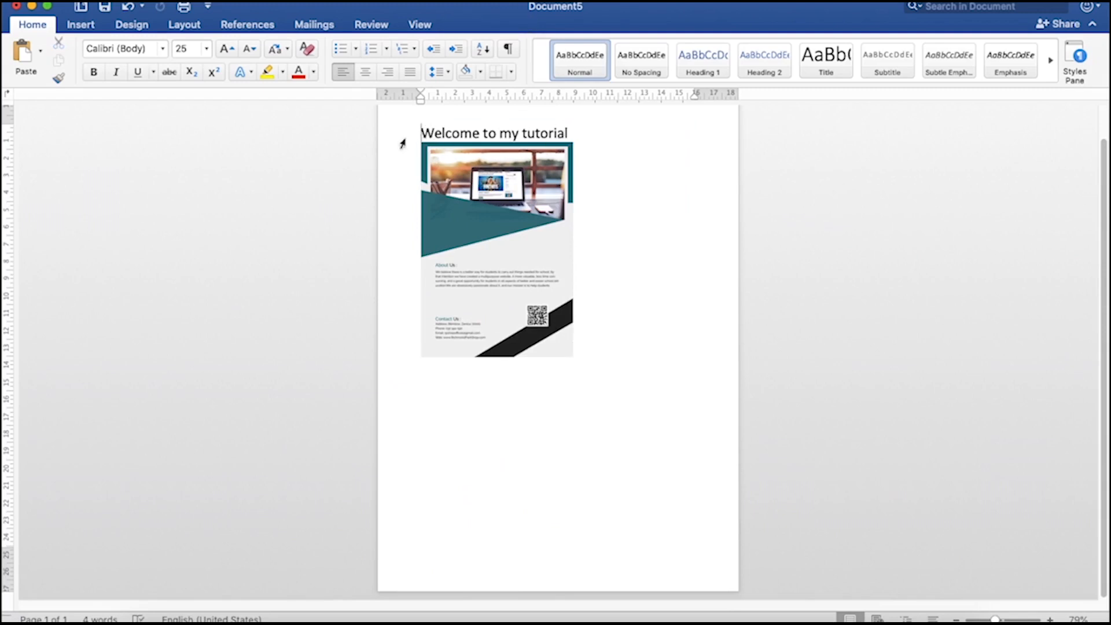
{"action": "left_click_drag", "start_coordinate": [630, 300], "coordinate": [570, 163]}
{"action": "left_click", "coordinate": [474, 159]}
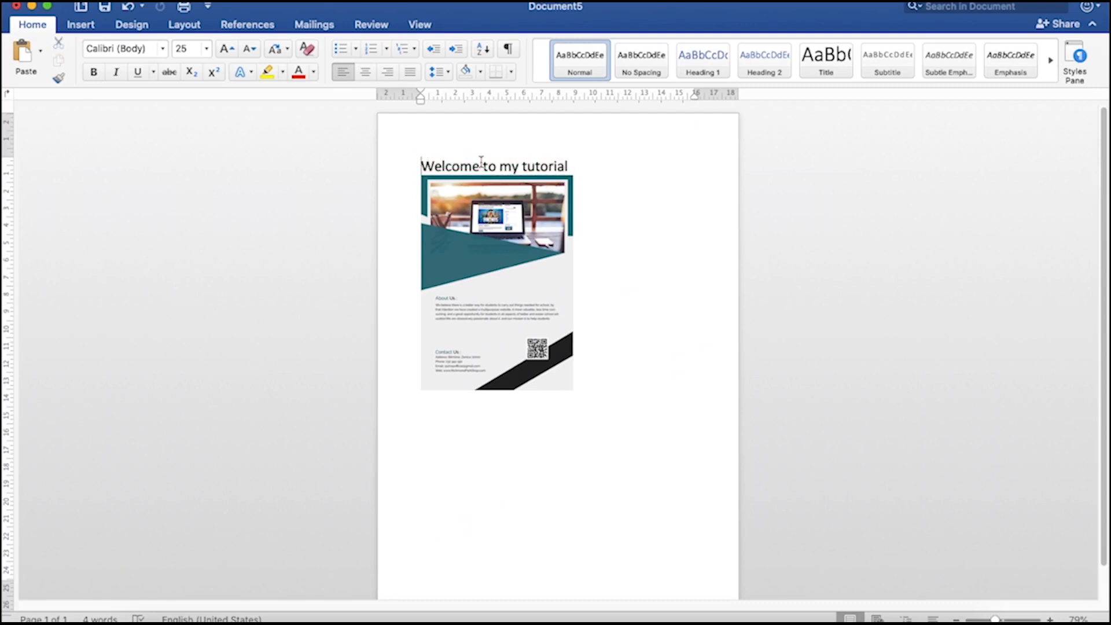
{"action": "key", "text": "Tab"}
{"action": "key", "text": "Tab"}
{"action": "key", "text": "Tab"}
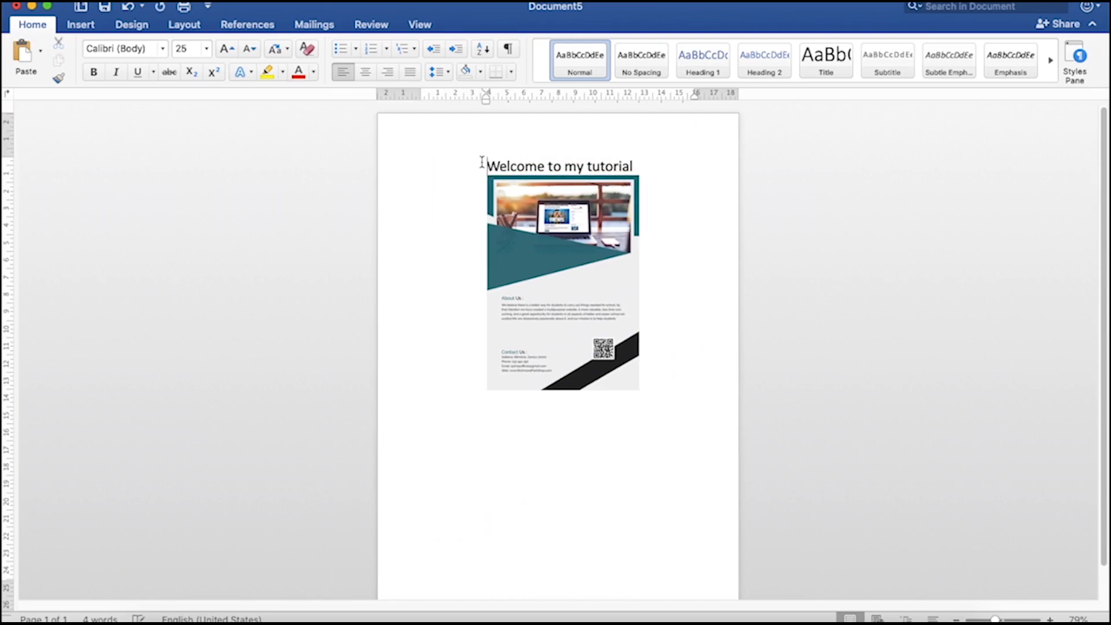
{"action": "key", "text": "BackSpace"}
{"action": "key", "text": "BackSpace"}
{"action": "key", "text": "BackSpace"}
Step: Set the flyer picture's text wrapping to Square
{"action": "left_click", "coordinate": [518, 250]}
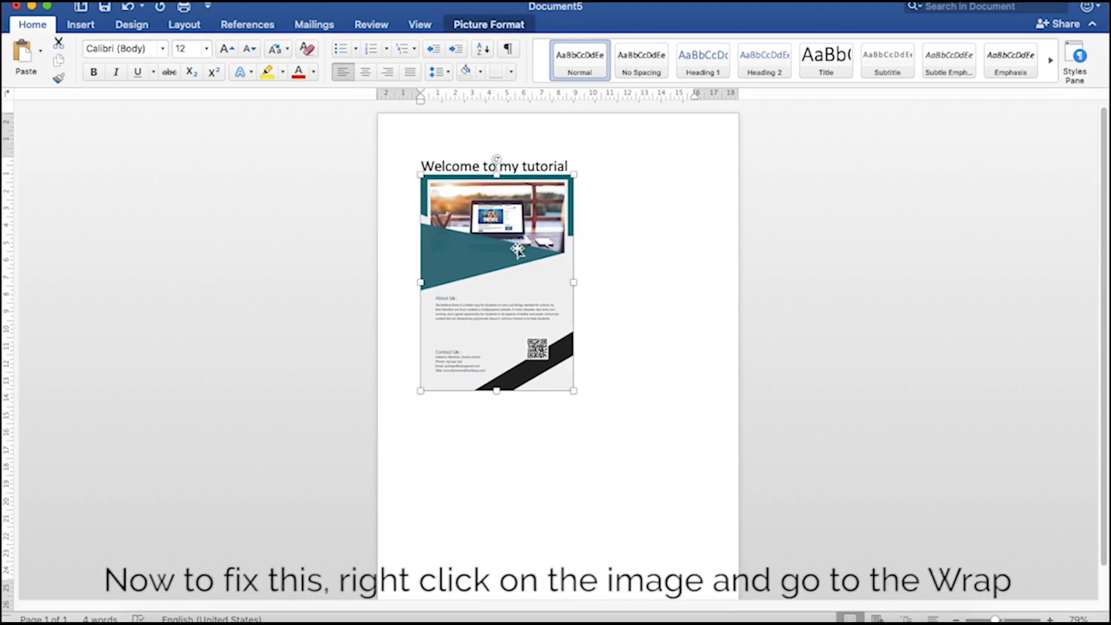
{"action": "right_click", "coordinate": [511, 311]}
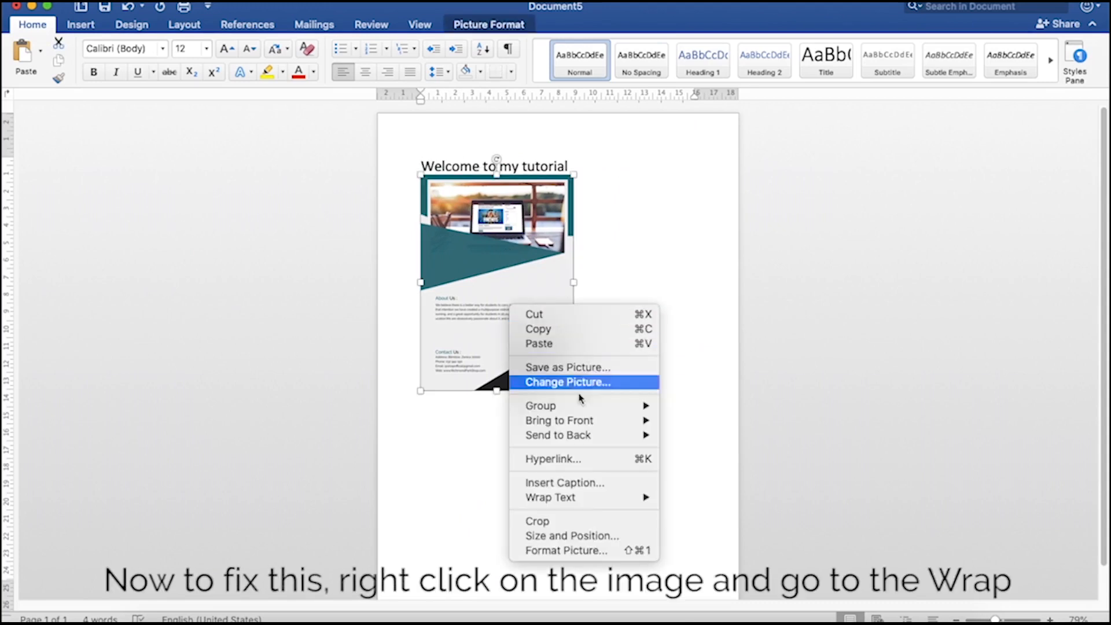
{"action": "mouse_move", "coordinate": [615, 502]}
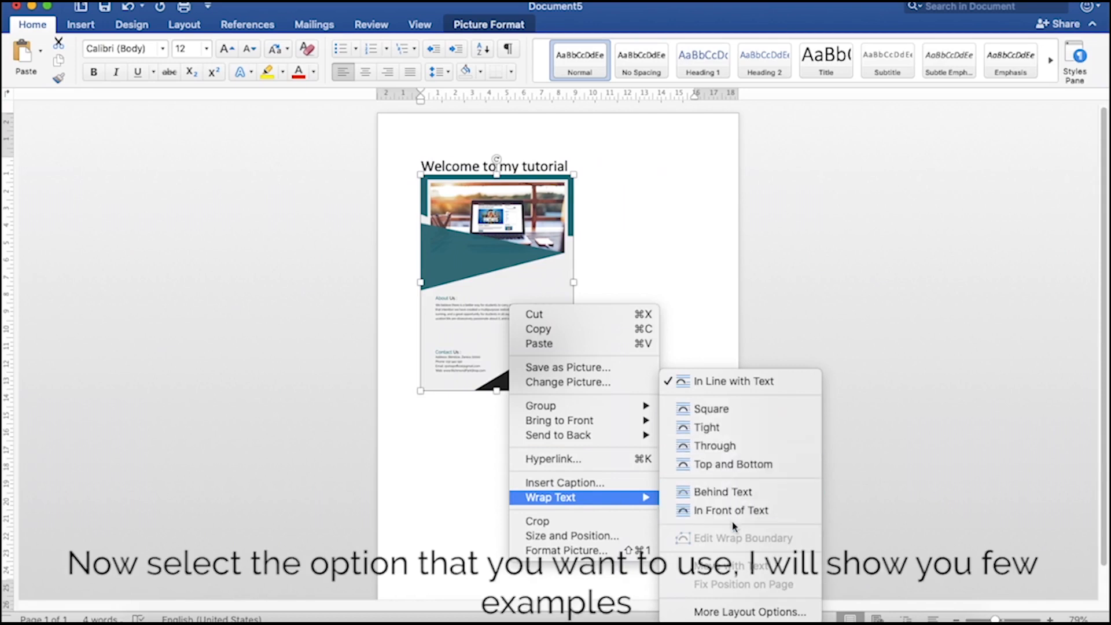
{"action": "left_click", "coordinate": [686, 405]}
Step: Shift the welcome text beside the picture down one line and indent it
{"action": "left_click", "coordinate": [581, 165]}
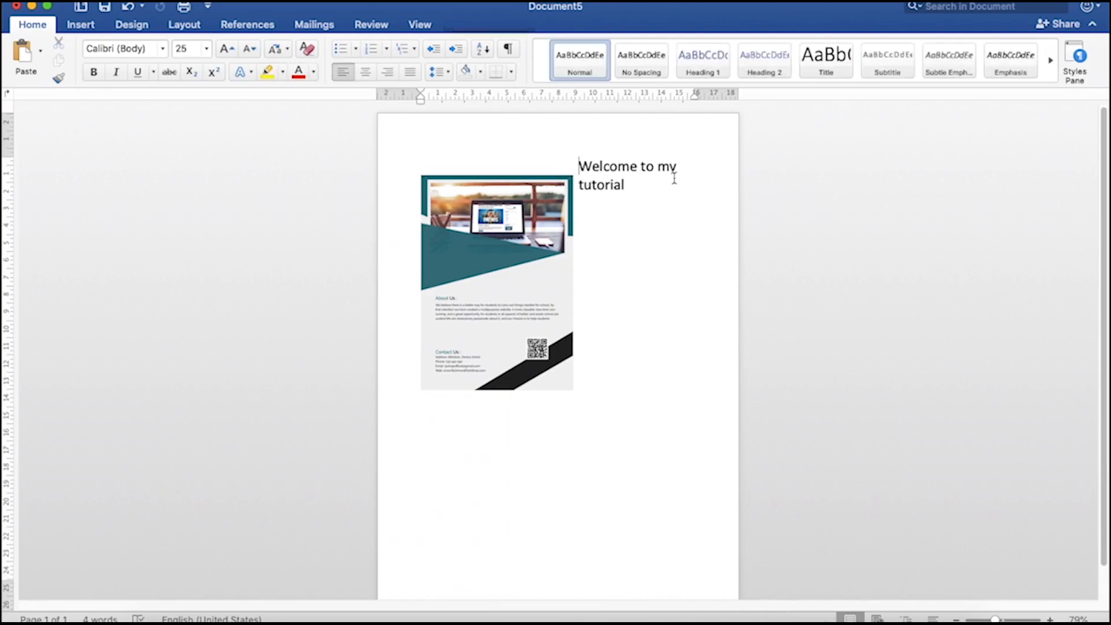
{"action": "key", "text": "BackSpace"}
{"action": "key", "text": "Tab"}
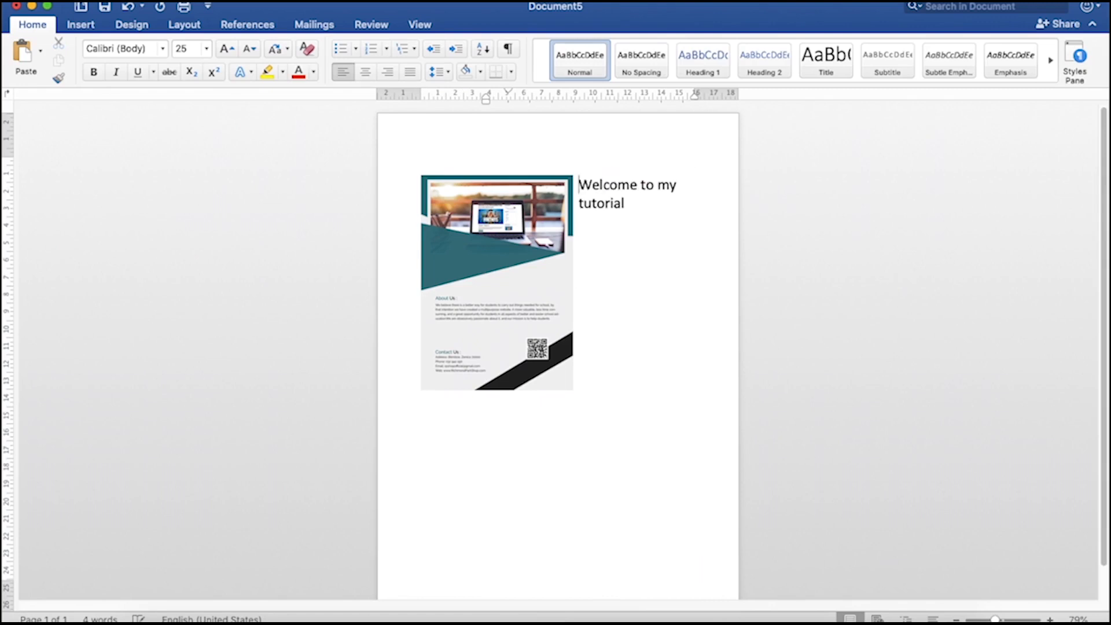
Step: Try pushing the welcome text further down and splitting it after the "W" with line breaks, and restore it
{"action": "key", "text": "Return"}
{"action": "key", "text": "BackSpace"}
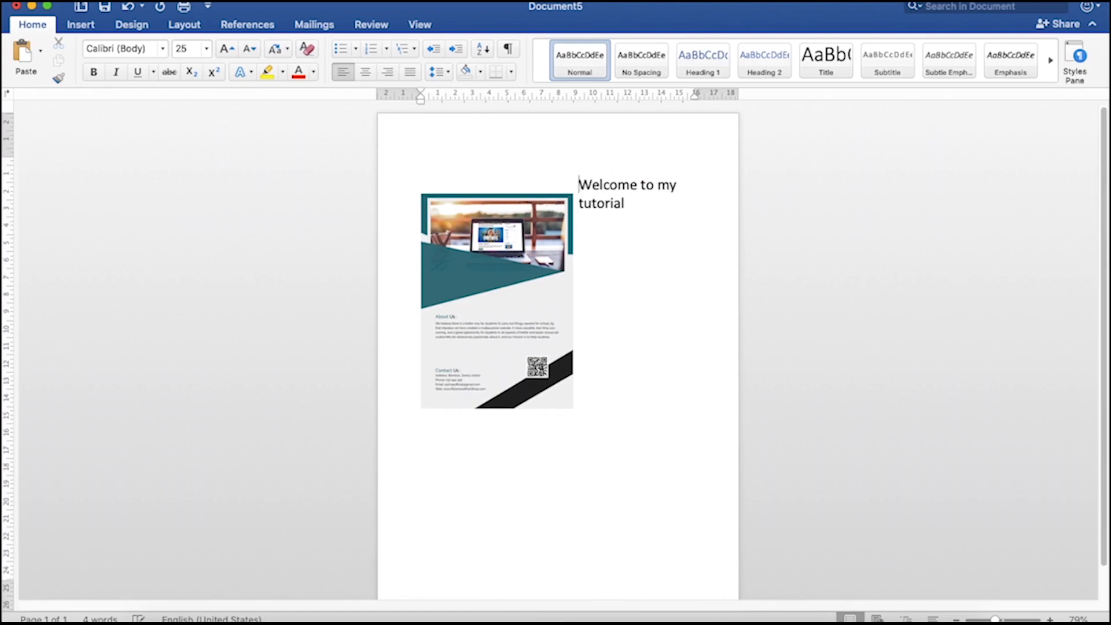
{"action": "key", "text": "Return"}
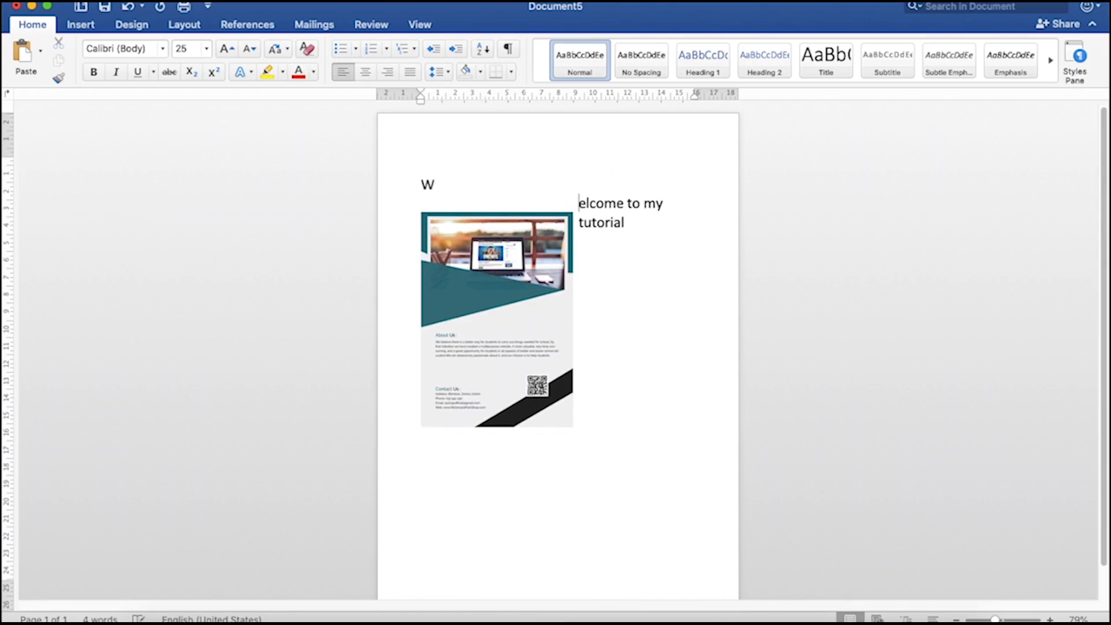
{"action": "key", "text": "BackSpace"}
{"action": "key", "text": "BackSpace"}
{"action": "type", "text": "W"}
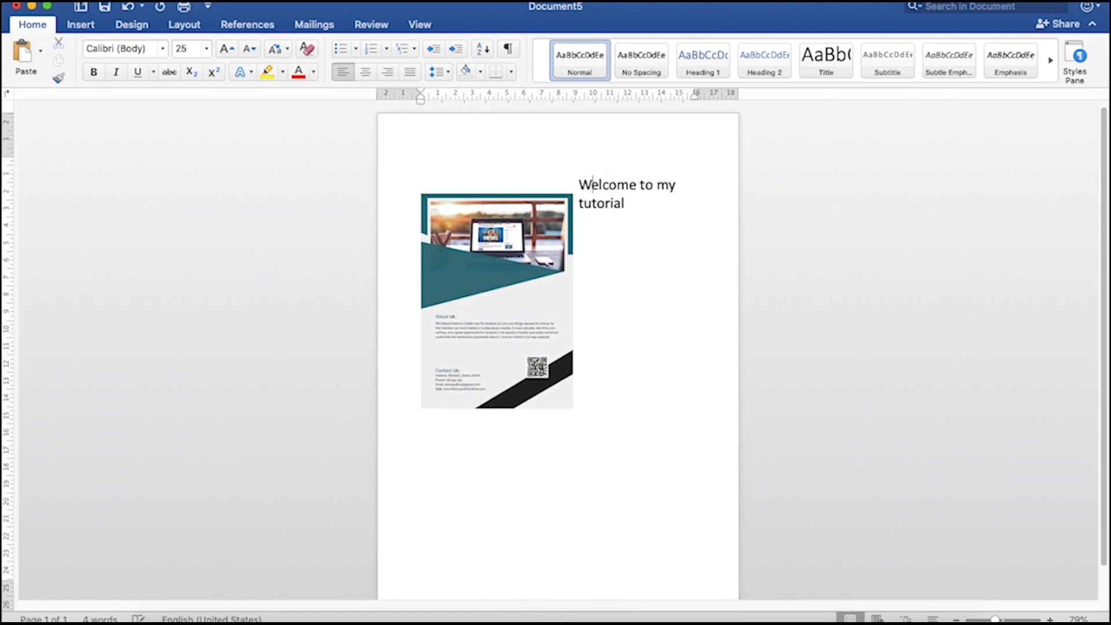
{"action": "key", "text": "BackSpace"}
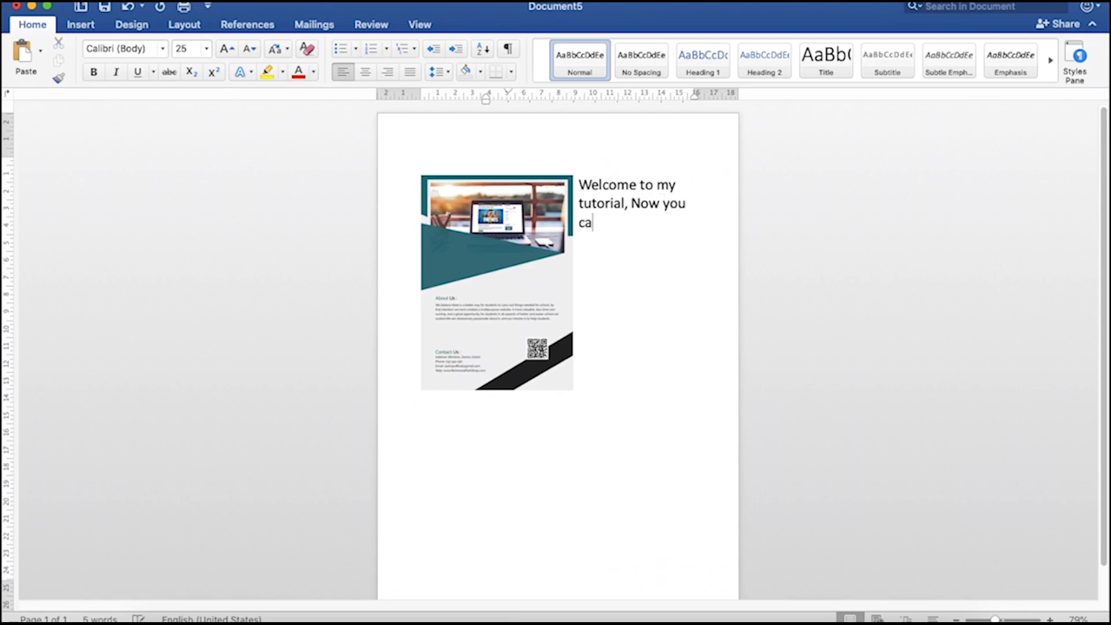
Step: Continue the welcome text beside the picture with ", Now you can see" followed by a long row of dots
{"action": "type", "text": "n see.."}
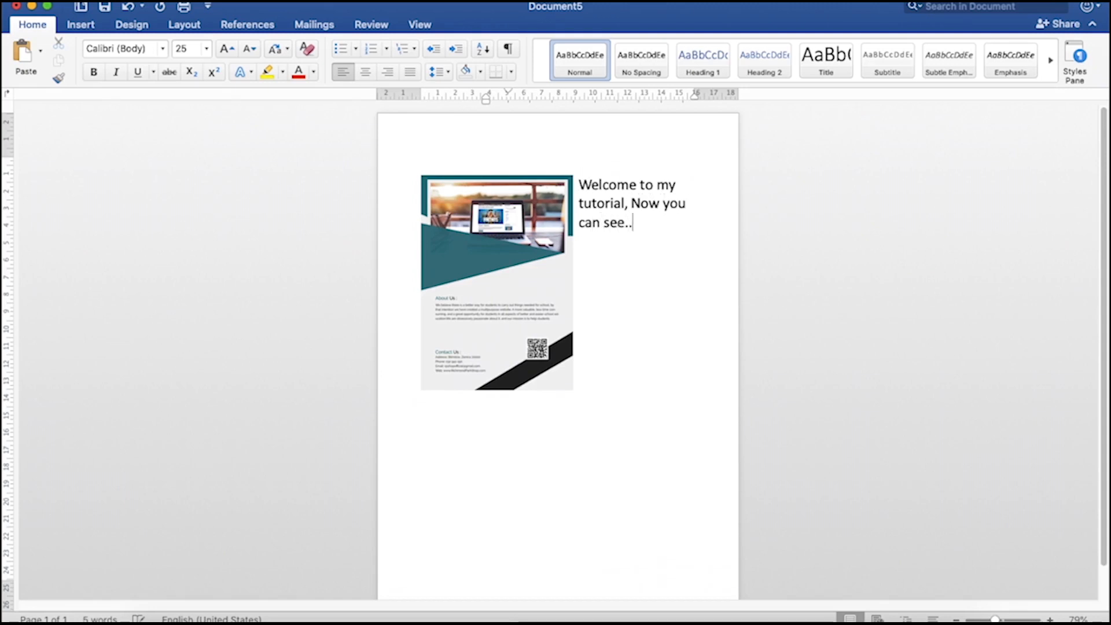
{"action": "type", "text": "........................."}
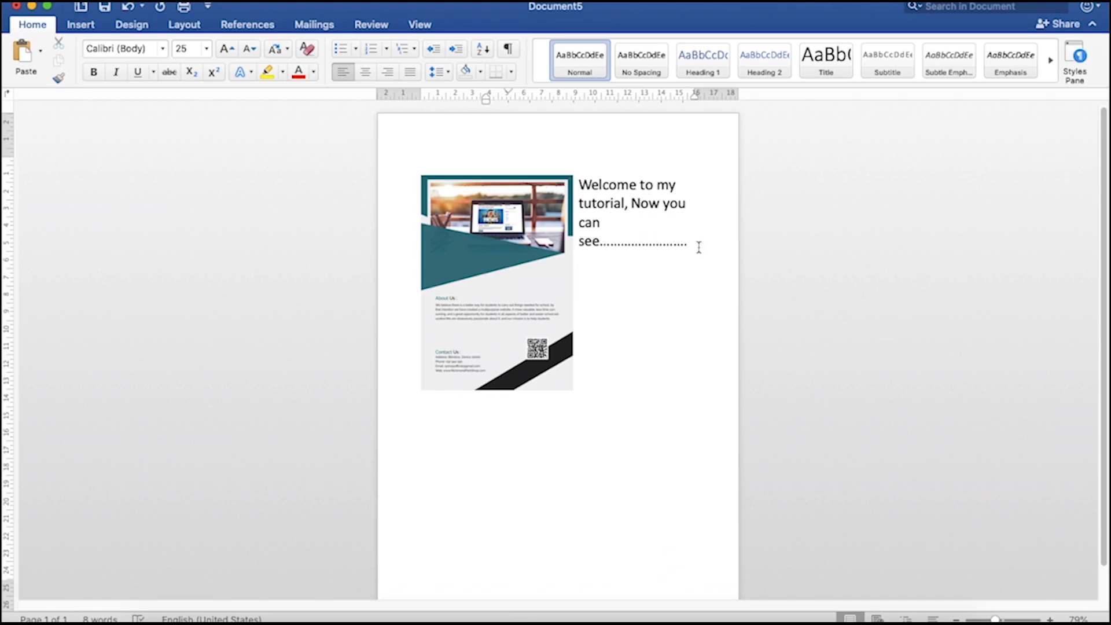
Step: Change the flyer picture's text wrapping to Tight
{"action": "key", "text": "super+a"}
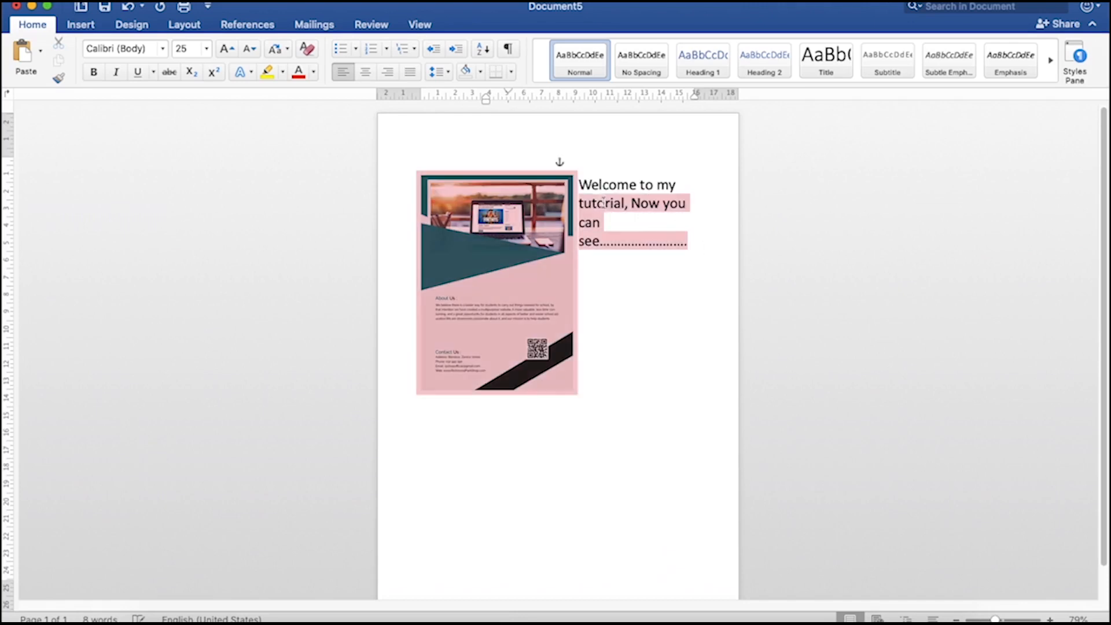
{"action": "right_click", "coordinate": [538, 227]}
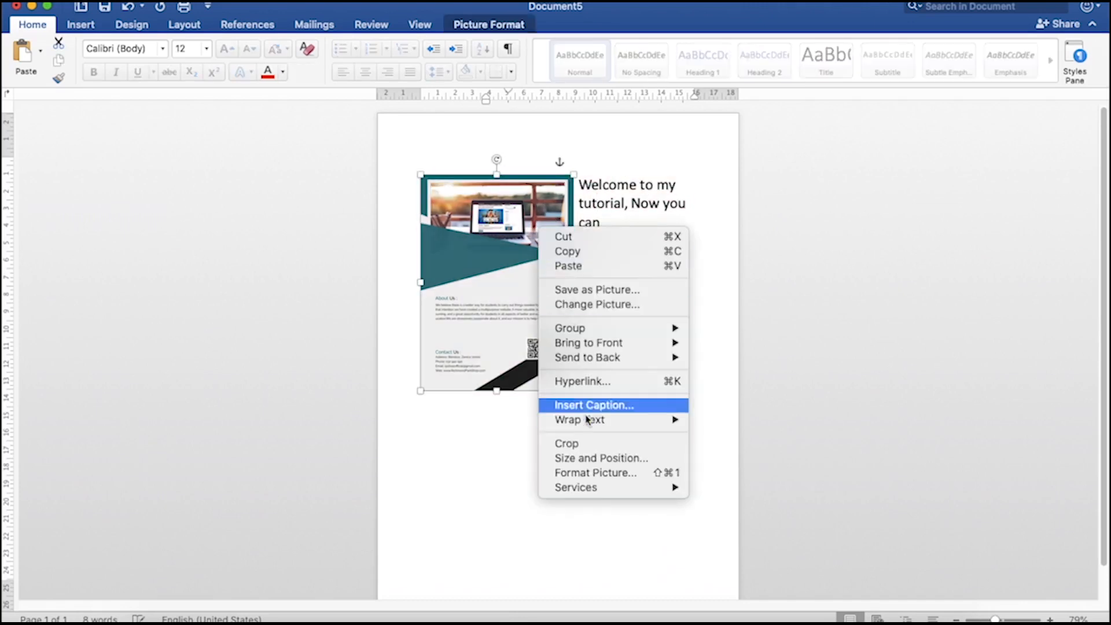
{"action": "mouse_move", "coordinate": [593, 422]}
{"action": "left_click", "coordinate": [748, 430]}
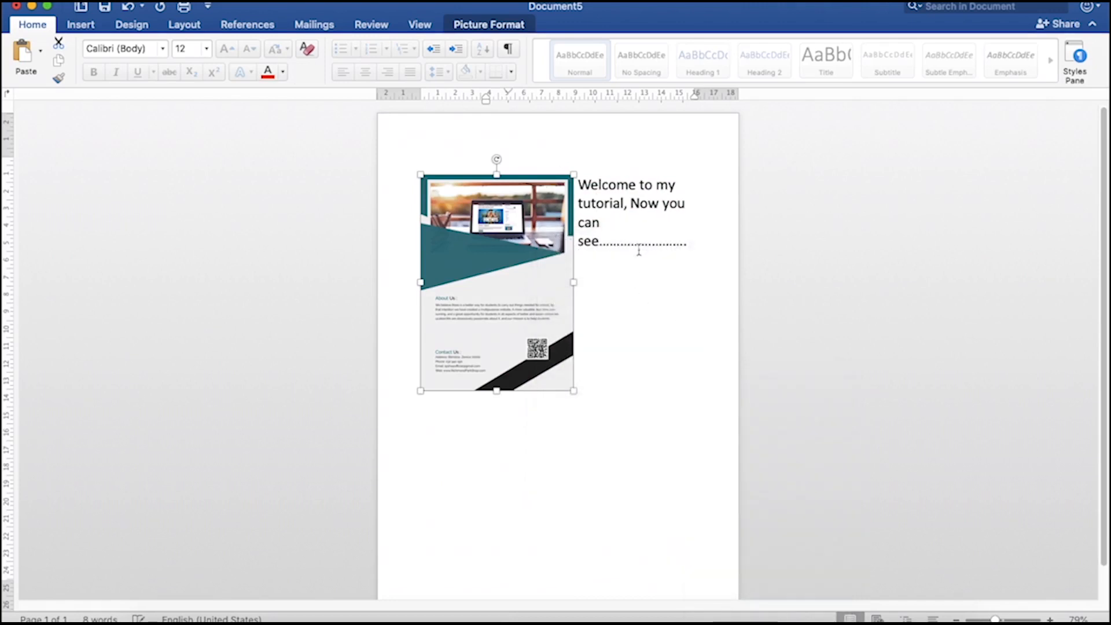
Step: Change the flyer picture's text wrapping to Through
{"action": "right_click", "coordinate": [506, 250]}
{"action": "mouse_move", "coordinate": [553, 436]}
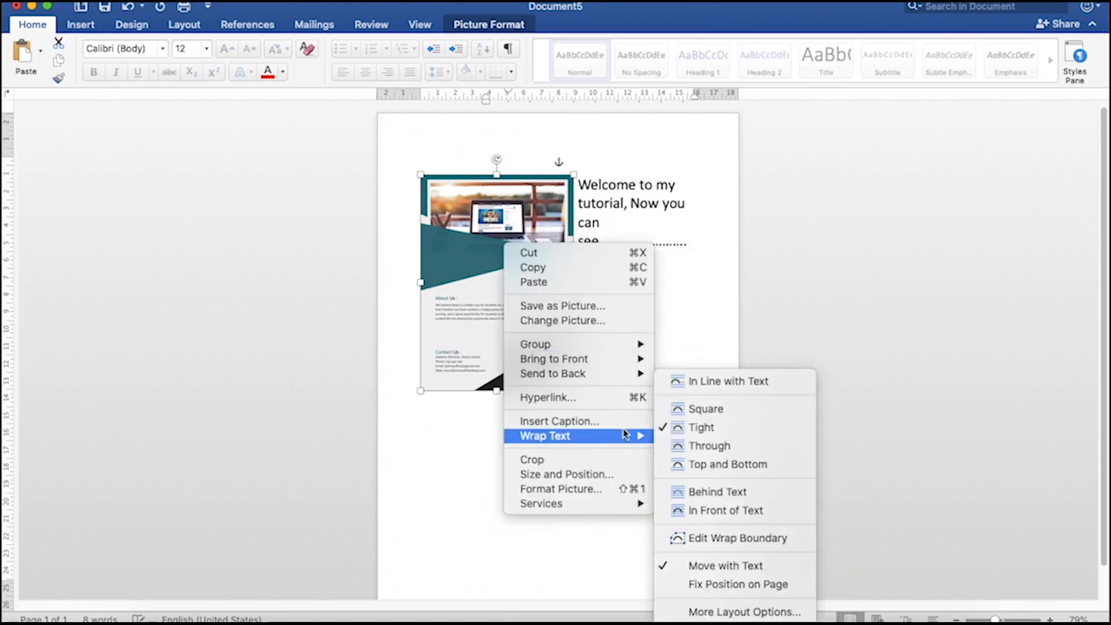
{"action": "left_click", "coordinate": [710, 446]}
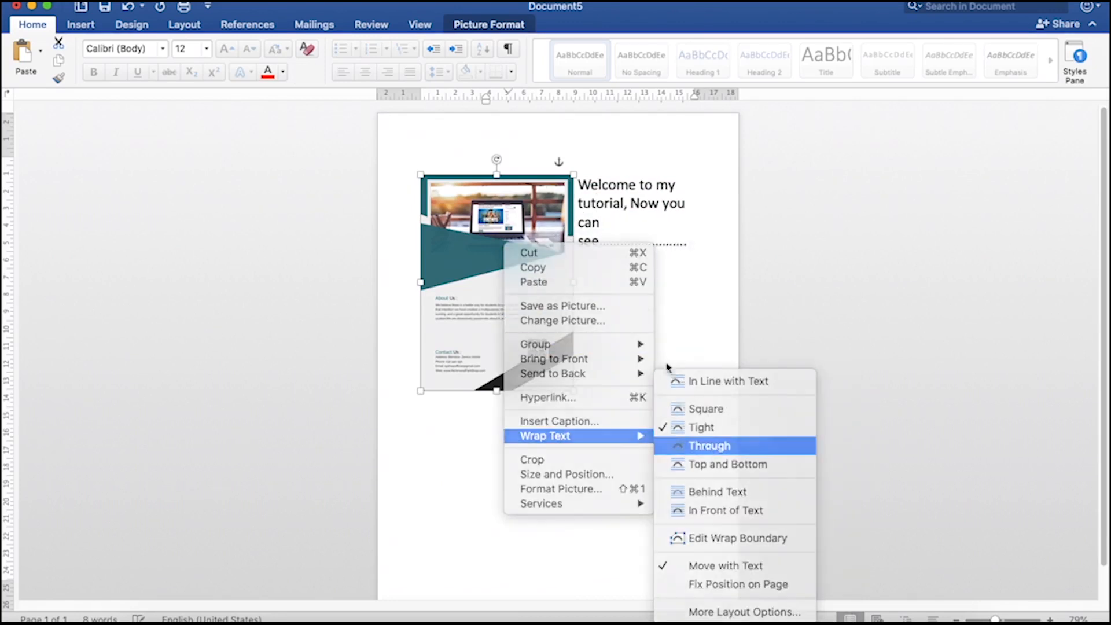
Step: Change the flyer picture's text wrapping to Behind Text and move the picture slightly so it lies under the welcome text
{"action": "right_click", "coordinate": [523, 265]}
{"action": "mouse_move", "coordinate": [596, 457]}
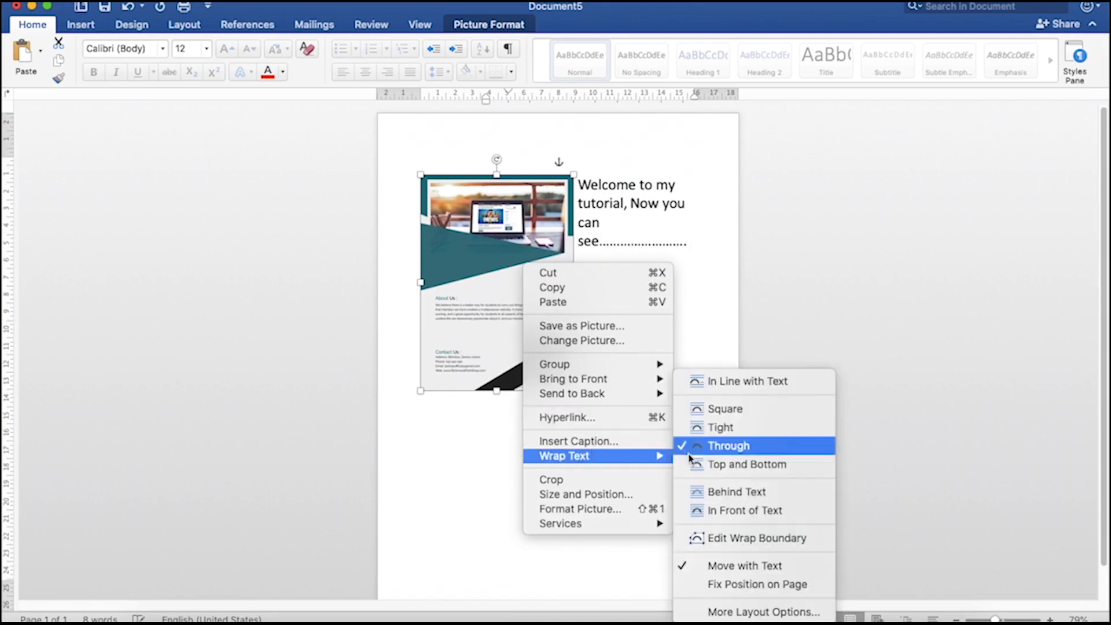
{"action": "left_click", "coordinate": [733, 494]}
{"action": "mouse_move", "coordinate": [538, 251]}
{"action": "left_mouse_down"}
{"action": "mouse_move", "coordinate": [577, 222]}
{"action": "mouse_move", "coordinate": [622, 221]}
{"action": "mouse_move", "coordinate": [547, 234]}
{"action": "left_mouse_up"}
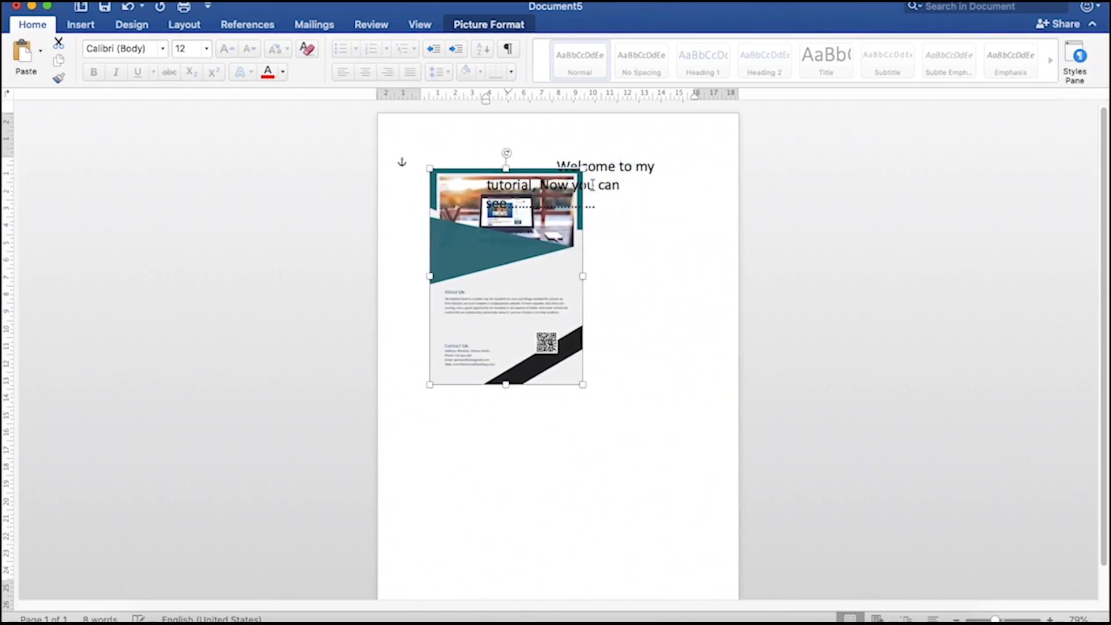
{"action": "left_click", "coordinate": [589, 197]}
Step: Change the flyer picture's text wrapping to In Front of Text and move the picture over the welcome text
{"action": "left_click", "coordinate": [548, 235]}
{"action": "right_click", "coordinate": [550, 236]}
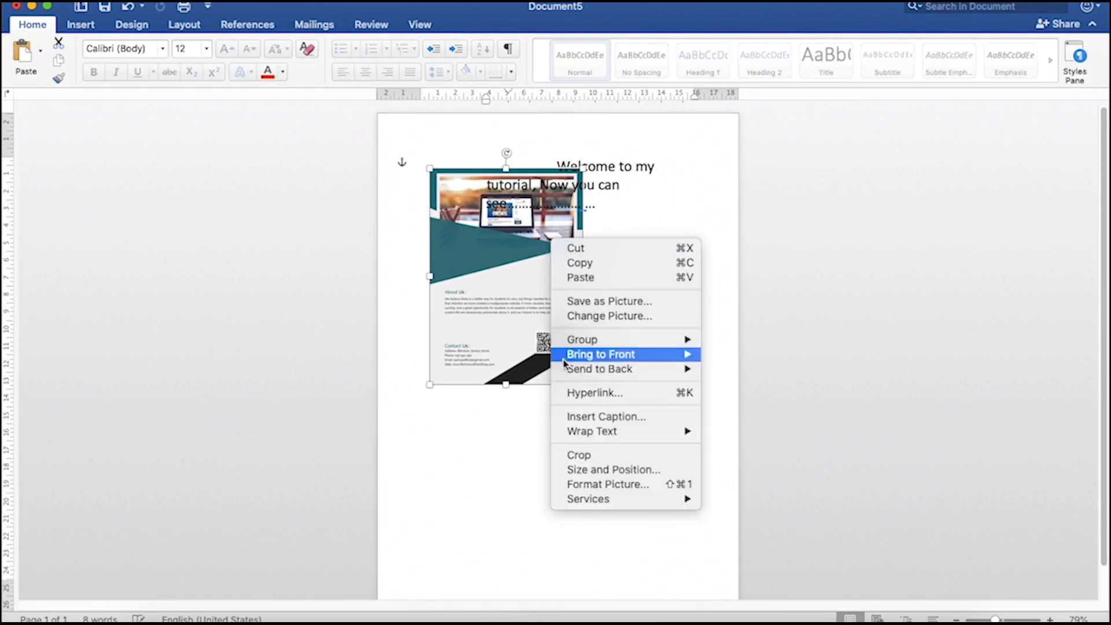
{"action": "mouse_move", "coordinate": [570, 432]}
{"action": "left_click", "coordinate": [753, 510]}
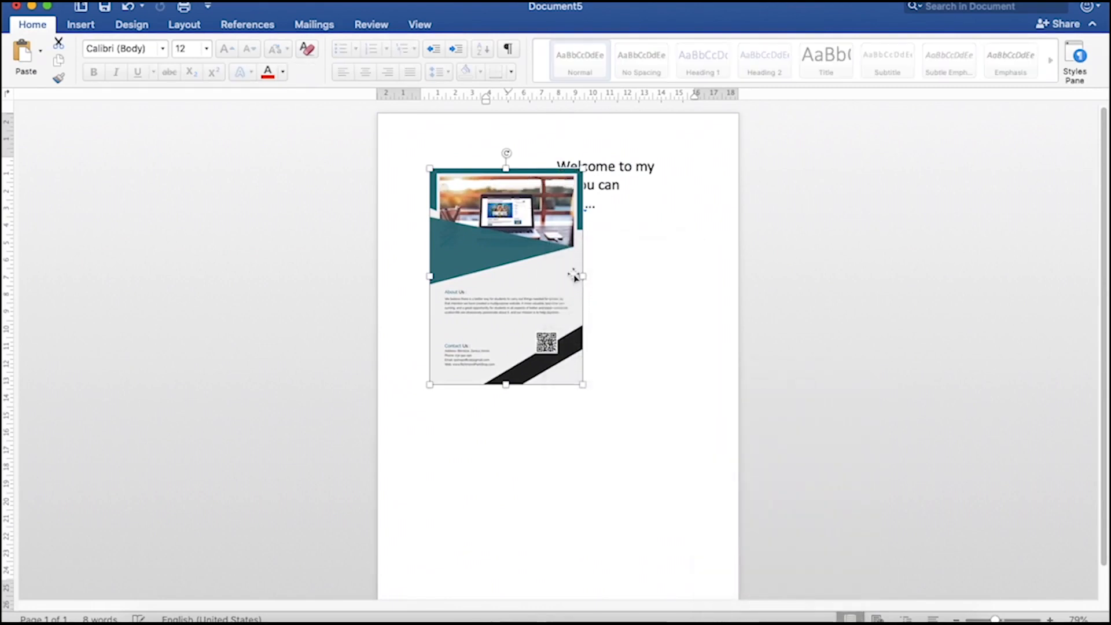
{"action": "mouse_move", "coordinate": [557, 276]}
{"action": "left_mouse_down"}
{"action": "mouse_move", "coordinate": [636, 251]}
{"action": "mouse_move", "coordinate": [562, 266]}
{"action": "left_mouse_up"}
Step: Delete all of the welcome text, keeping the flyer picture on the page
{"action": "left_click", "coordinate": [640, 181]}
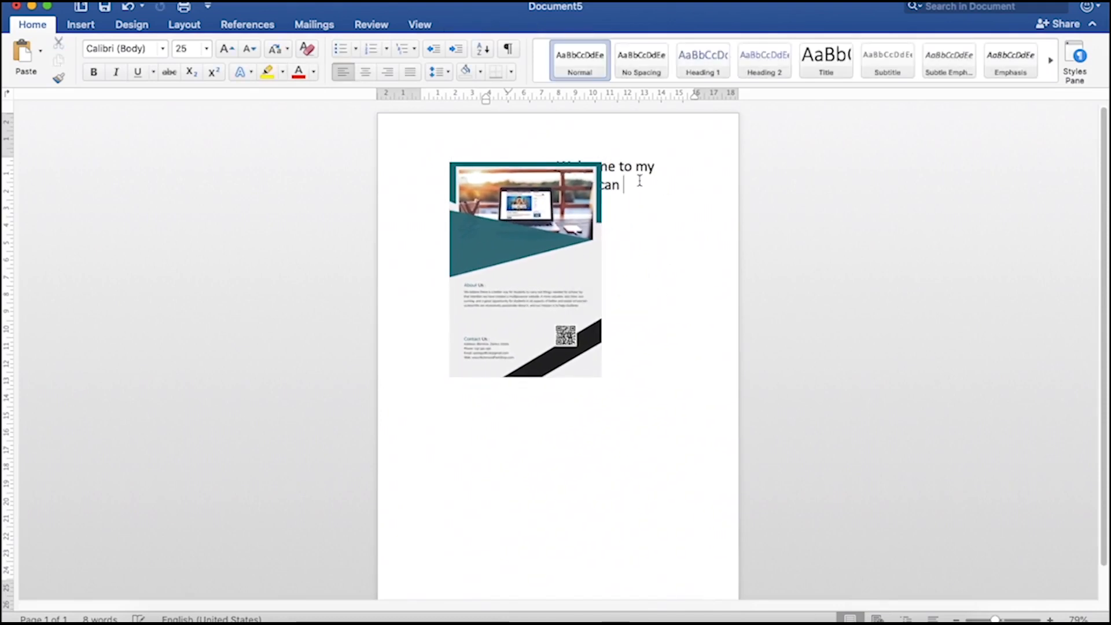
{"action": "key", "text": "super+a"}
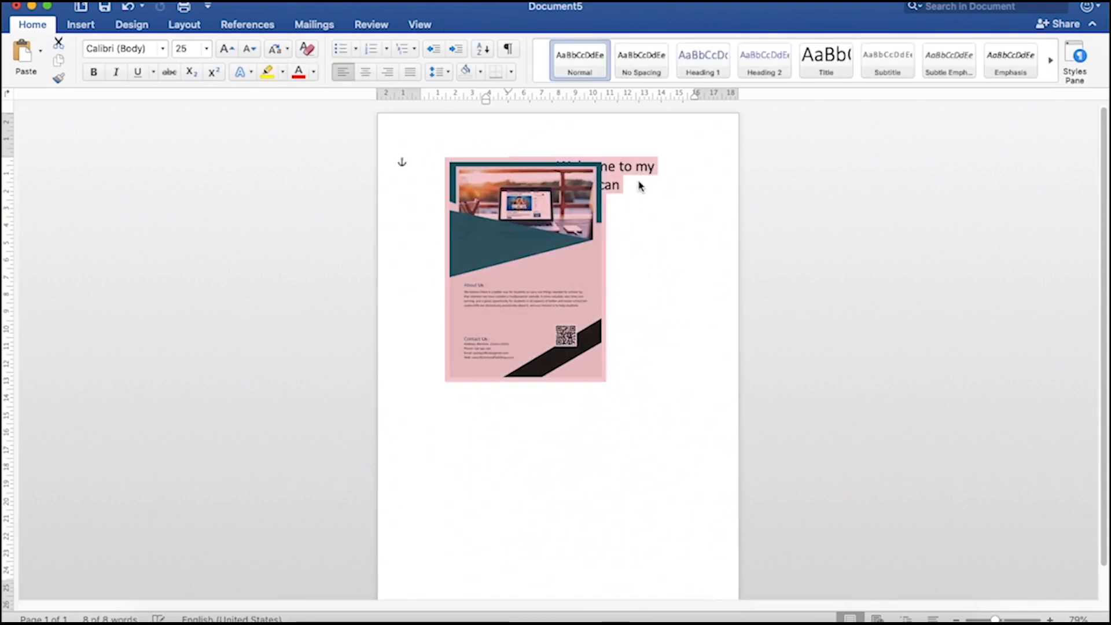
{"action": "left_click", "coordinate": [640, 182]}
{"action": "key", "text": "super+z"}
{"action": "left_click_drag", "start_coordinate": [598, 211], "coordinate": [544, 168]}
{"action": "key", "text": "BackSpace"}
Step: Move the flyer picture toward the middle of the page and change its text wrapping to Tight
{"action": "left_click_drag", "start_coordinate": [508, 307], "coordinate": [577, 271]}
{"action": "right_click", "coordinate": [574, 281]}
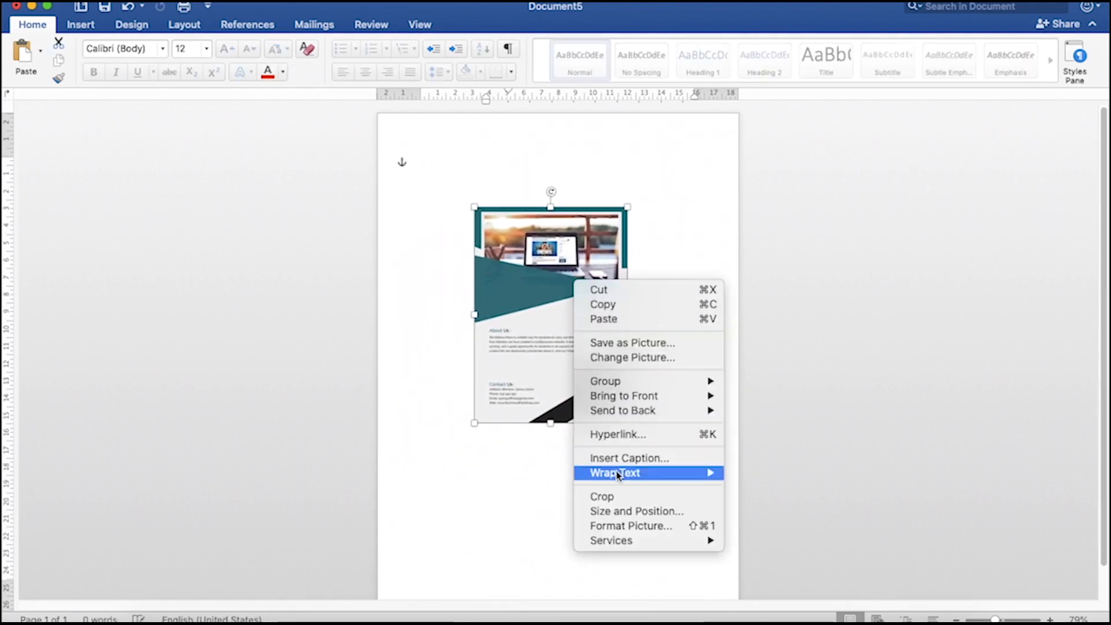
{"action": "mouse_move", "coordinate": [618, 475]}
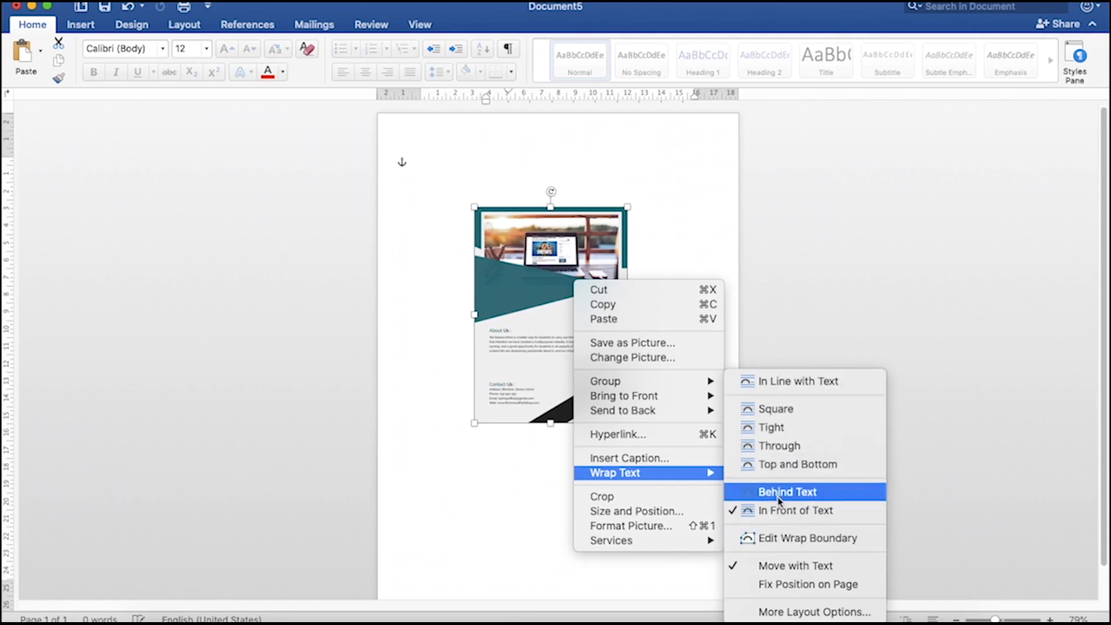
{"action": "left_click", "coordinate": [771, 427]}
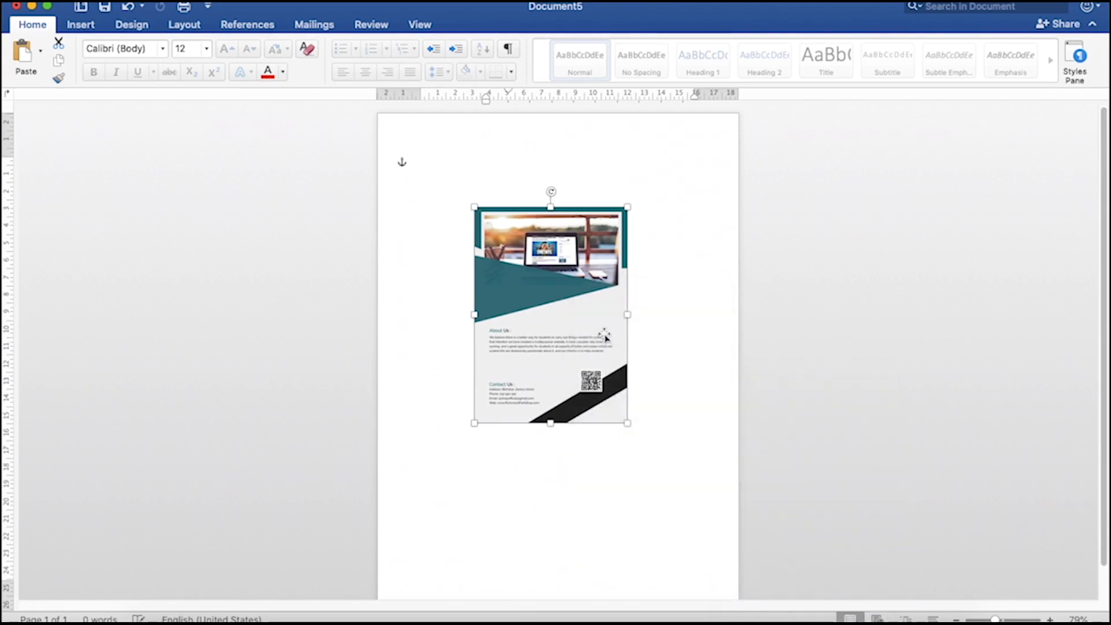
{"action": "left_click", "coordinate": [753, 376]}
{"action": "scroll", "coordinate": [757, 383], "scroll_direction": "down", "scroll_amount": 2}
Step: Enlarge the flyer picture proportionally and move it against the page's left edge
{"action": "left_click", "coordinate": [526, 366]}
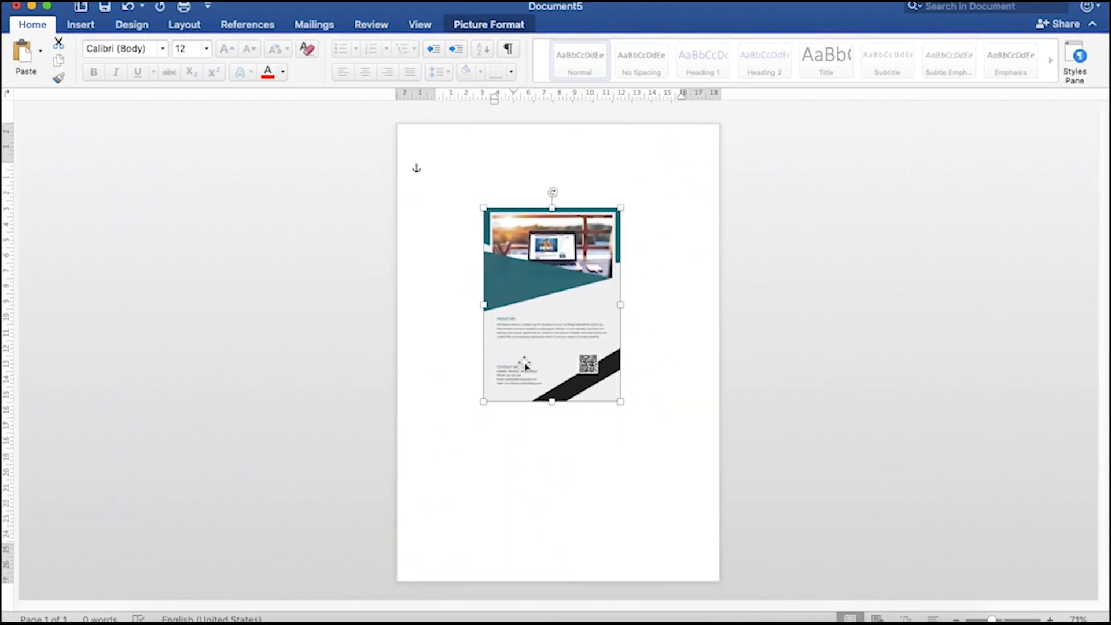
{"action": "left_click_drag", "start_coordinate": [632, 420], "coordinate": [723, 545]}
{"action": "left_click_drag", "start_coordinate": [602, 542], "coordinate": [603, 564]}
{"action": "left_click_drag", "start_coordinate": [605, 494], "coordinate": [519, 499]}
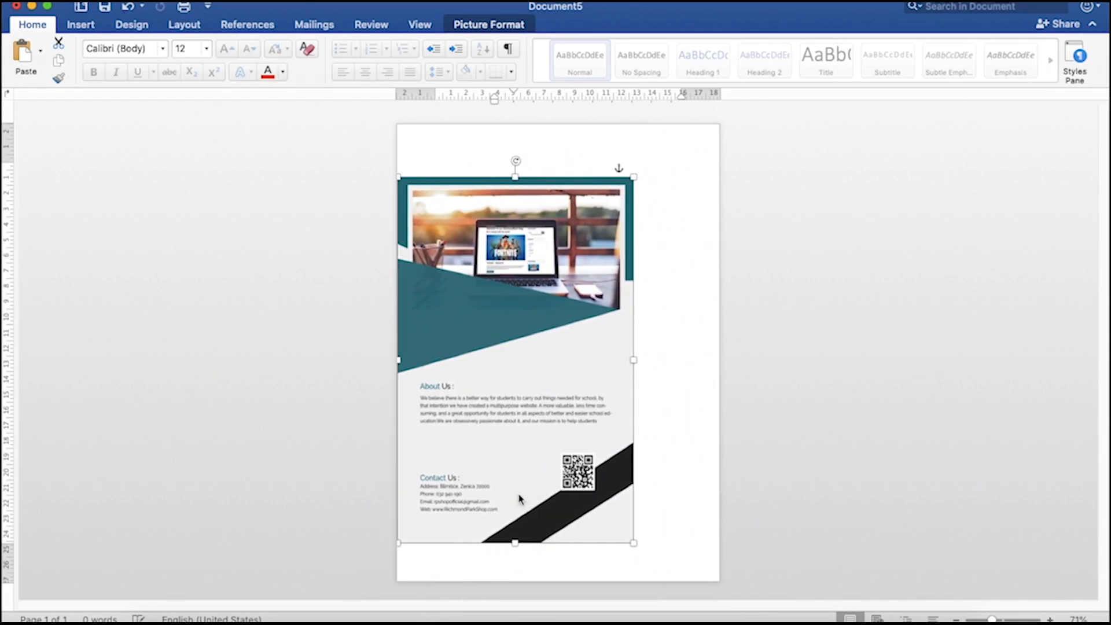
Step: Stretch the flyer picture to the page's right edge and try to bring its top up to the page's top edge
{"action": "left_click_drag", "start_coordinate": [631, 362], "coordinate": [717, 362]}
{"action": "left_click_drag", "start_coordinate": [558, 176], "coordinate": [562, 124]}
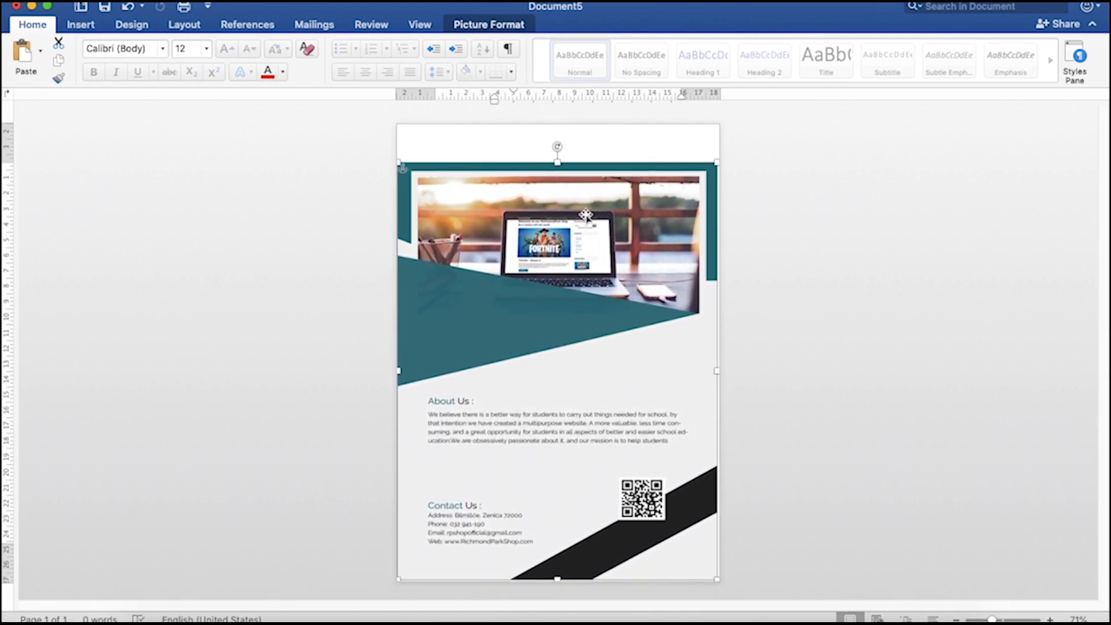
{"action": "left_click_drag", "start_coordinate": [510, 214], "coordinate": [514, 157]}
Step: Change the flyer picture's text wrapping to In Front of Text and move it up to the page's top edge
{"action": "right_click", "coordinate": [538, 211]}
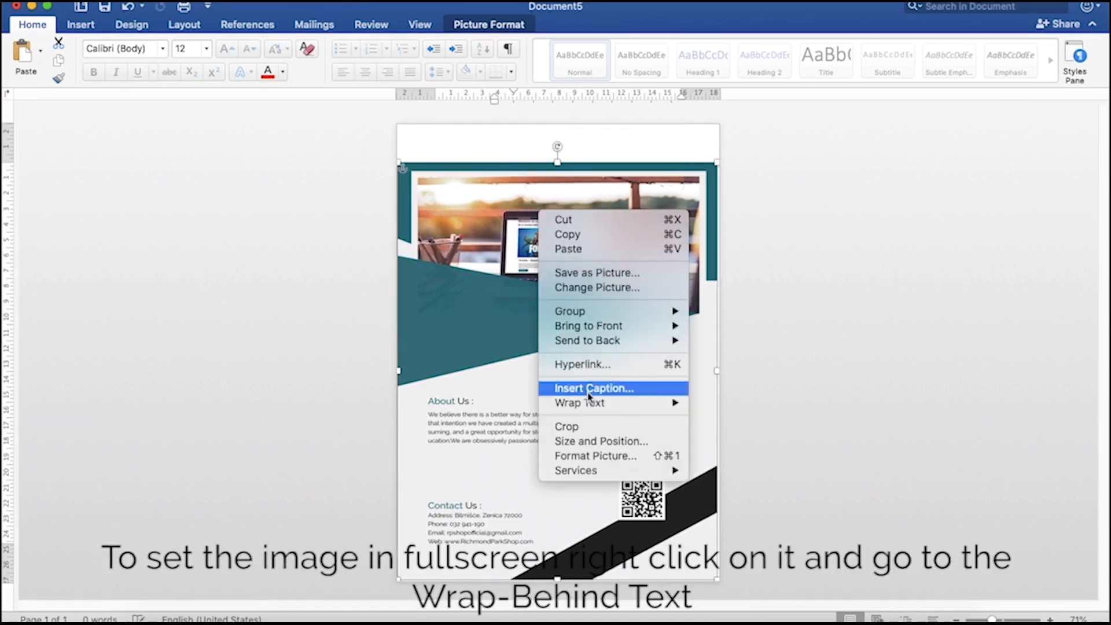
{"action": "mouse_move", "coordinate": [666, 403]}
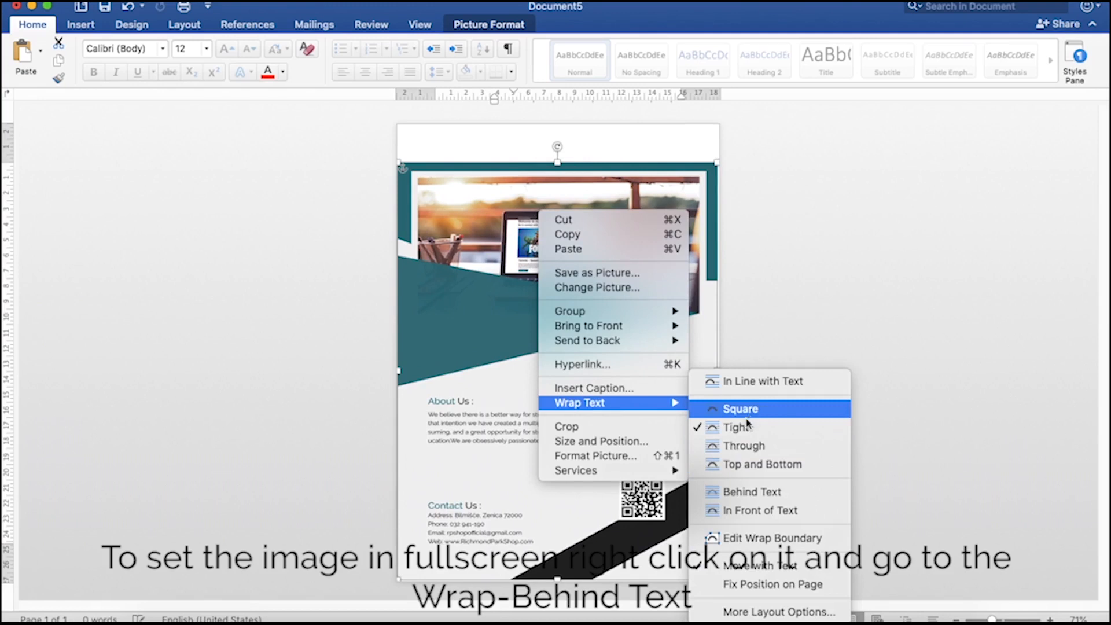
{"action": "left_click", "coordinate": [760, 510]}
{"action": "left_click_drag", "start_coordinate": [605, 379], "coordinate": [587, 351]}
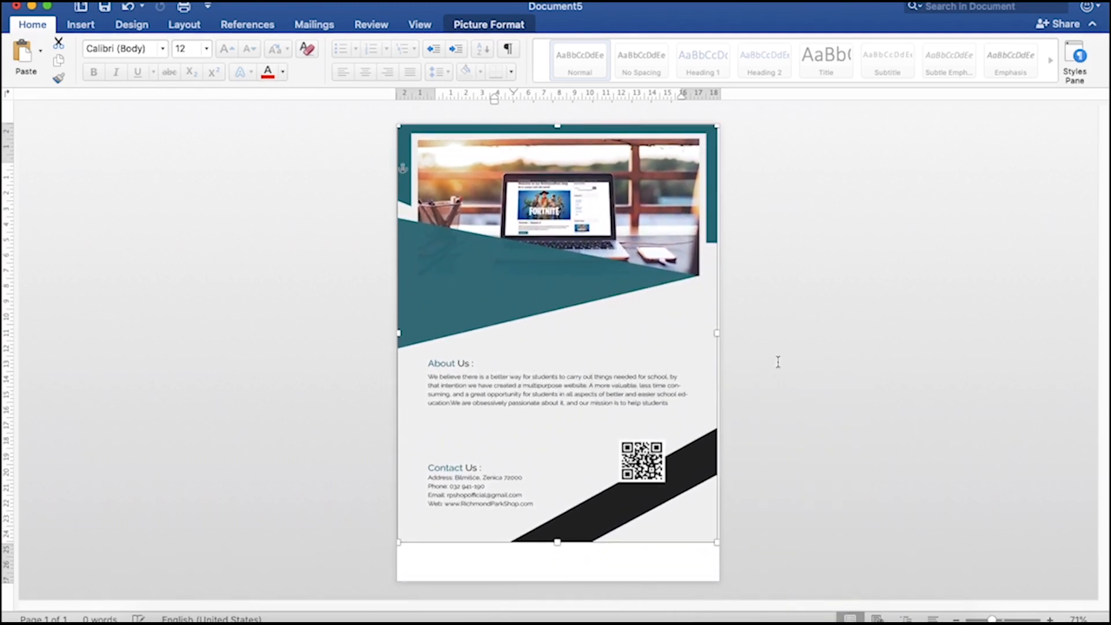
Step: Stretch the flyer picture to the page's right and bottom edges so it covers the whole page
{"action": "left_click_drag", "start_coordinate": [719, 335], "coordinate": [724, 337]}
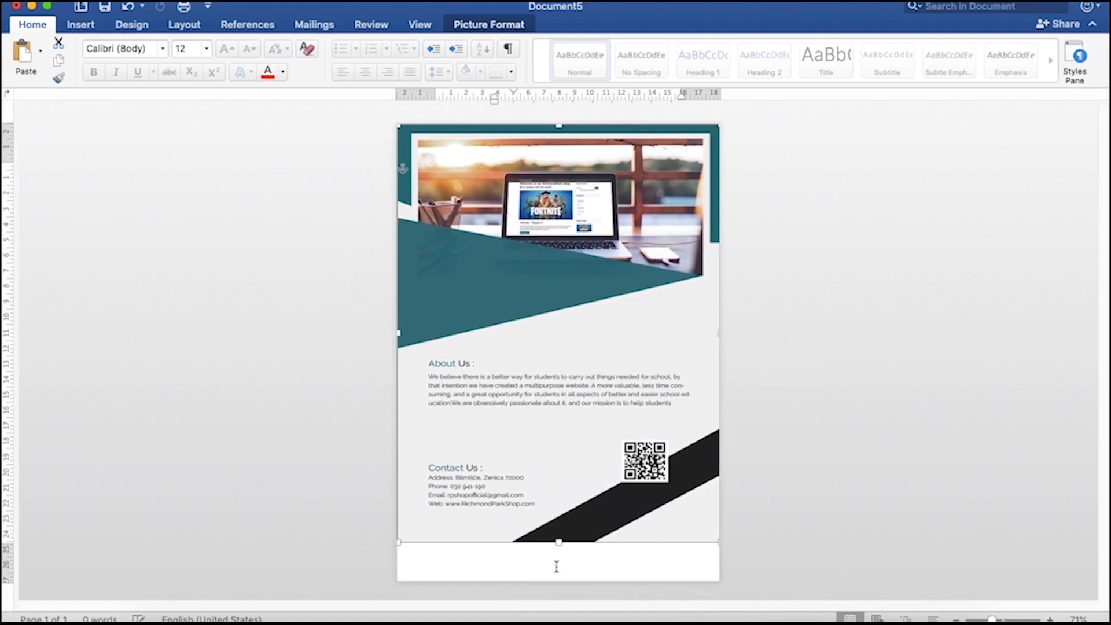
{"action": "left_click_drag", "start_coordinate": [559, 542], "coordinate": [559, 581]}
{"action": "left_click", "coordinate": [189, 396]}
{"action": "left_click", "coordinate": [528, 249]}
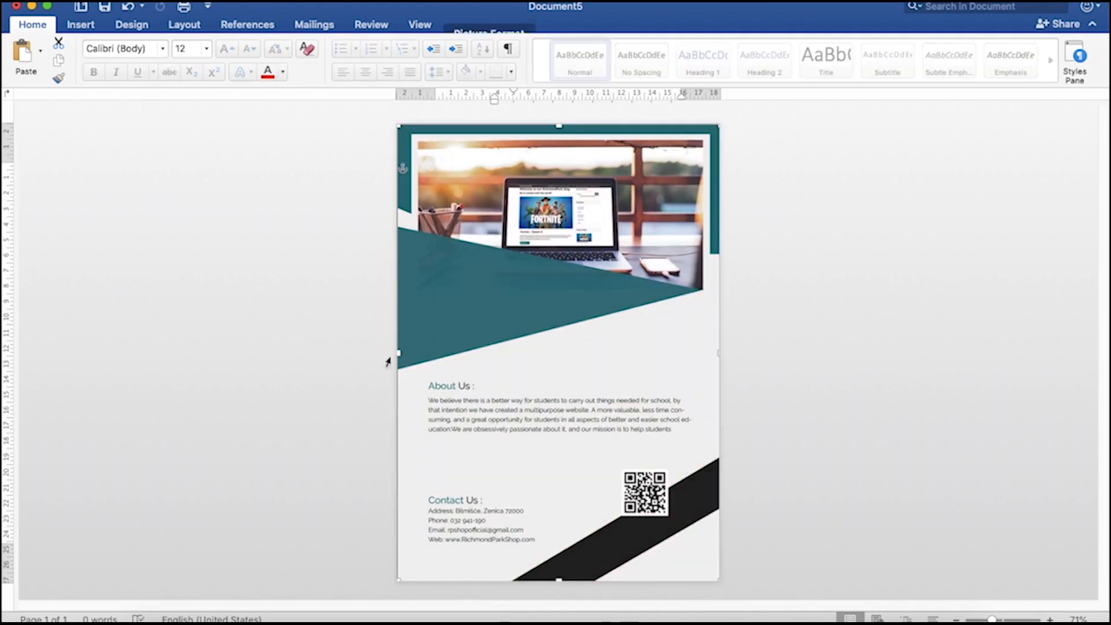
{"action": "left_click", "coordinate": [280, 154]}
{"action": "left_click", "coordinate": [849, 245]}
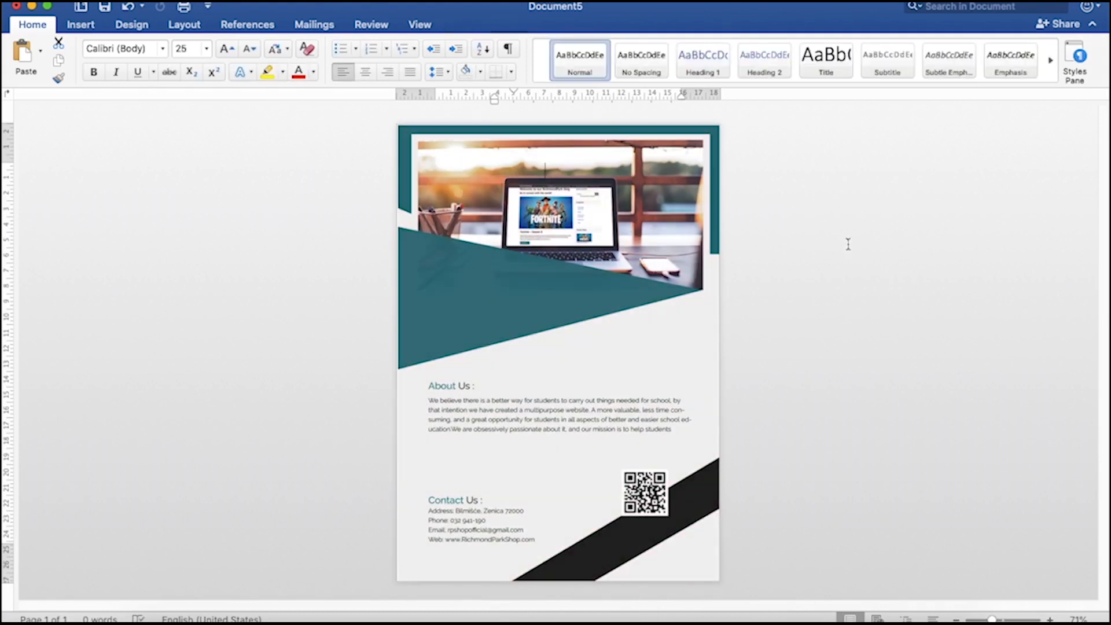
Step: Fine-tune the flyer picture's left, top and bottom borders so they meet the page edges
{"action": "left_click", "coordinate": [439, 307]}
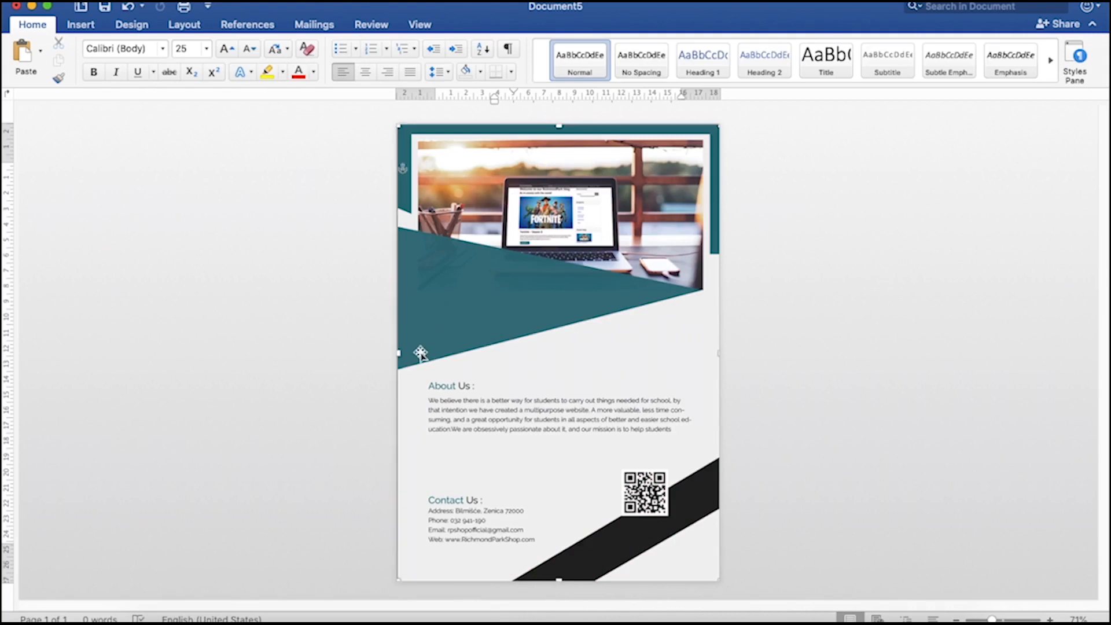
{"action": "left_click_drag", "start_coordinate": [398, 354], "coordinate": [398, 354]}
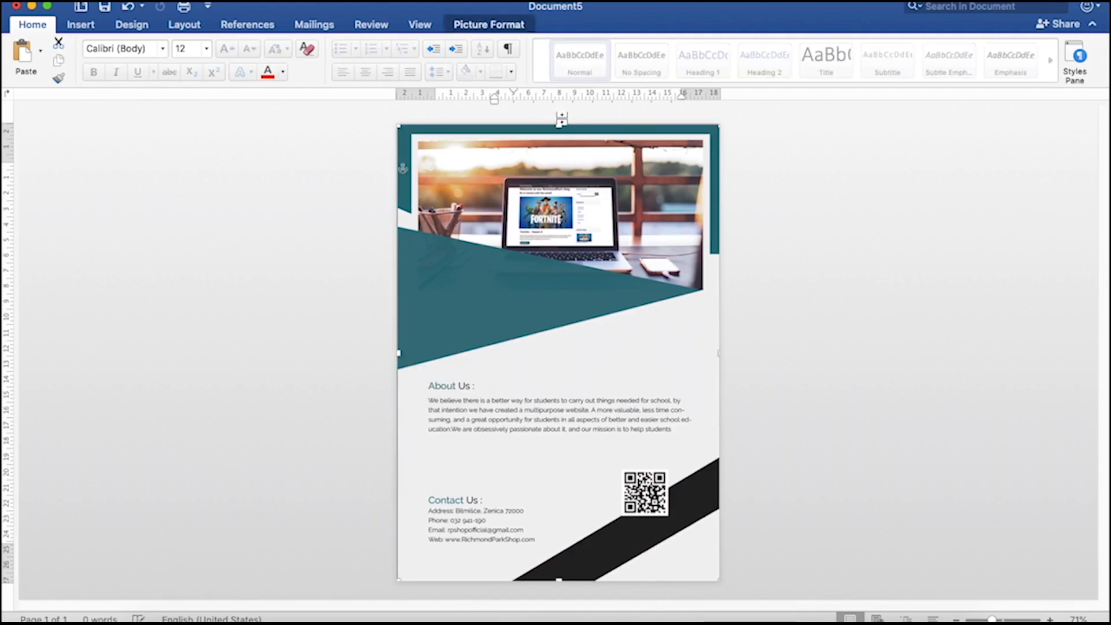
{"action": "left_click_drag", "start_coordinate": [563, 128], "coordinate": [563, 127]}
{"action": "left_click", "coordinate": [769, 362]}
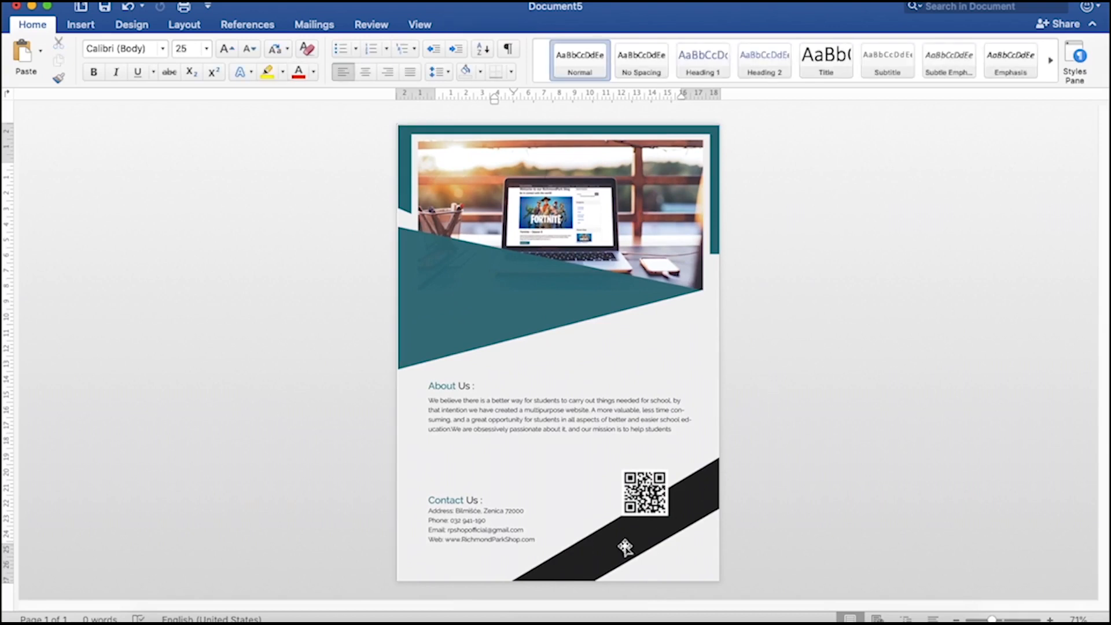
{"action": "left_click", "coordinate": [560, 580]}
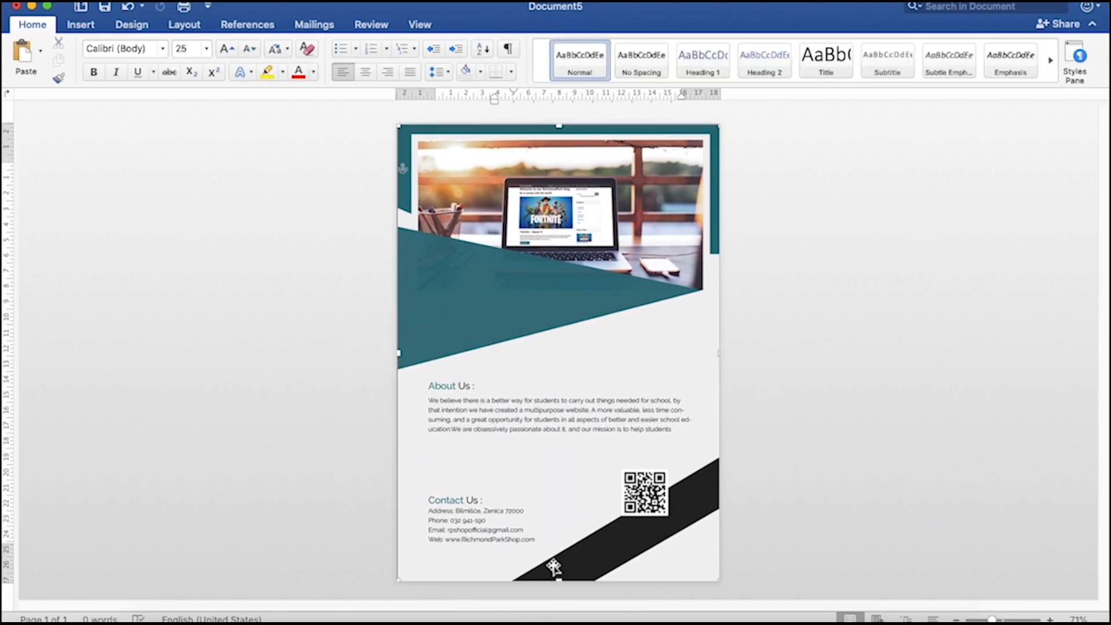
{"action": "left_click", "coordinate": [561, 577]}
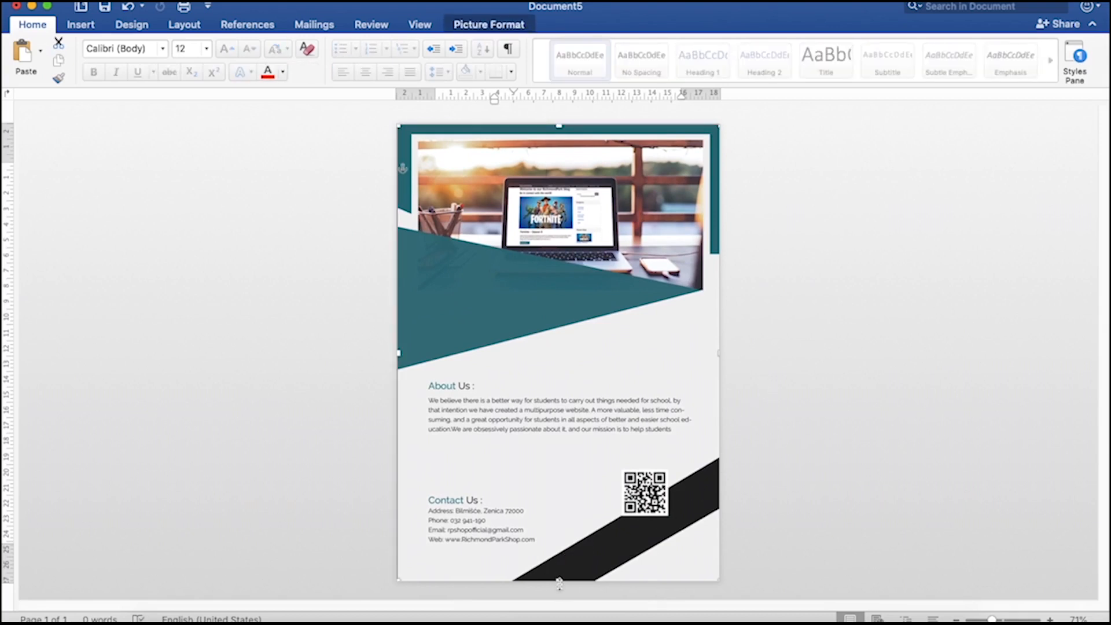
{"action": "left_click_drag", "start_coordinate": [559, 583], "coordinate": [559, 588]}
{"action": "left_click", "coordinate": [782, 357]}
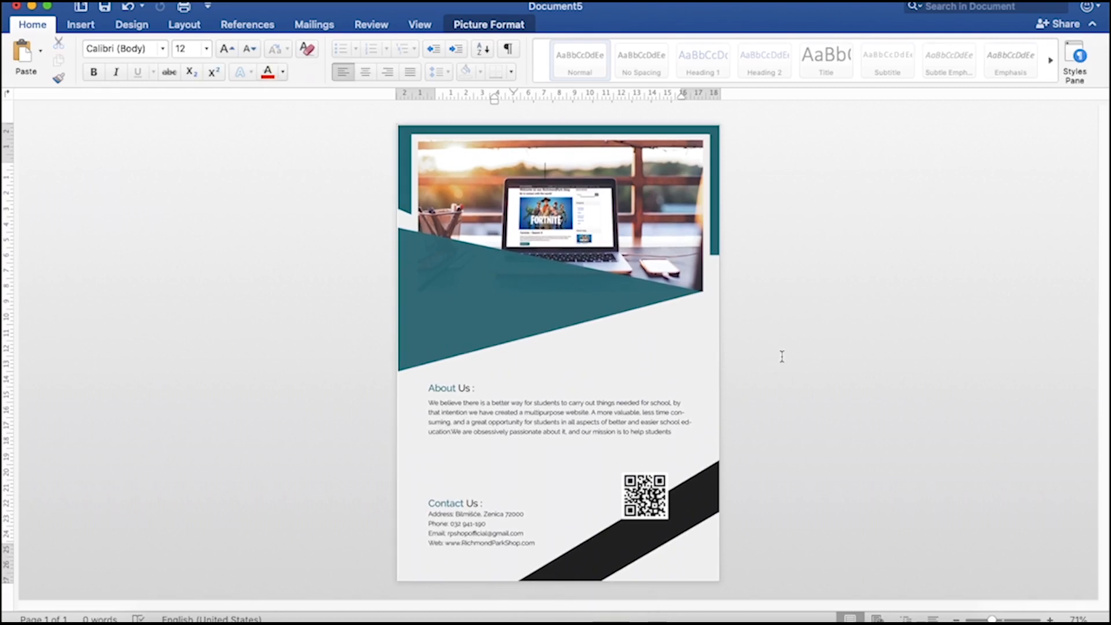
{"action": "left_click", "coordinate": [346, 233]}
{"action": "left_click", "coordinate": [874, 312]}
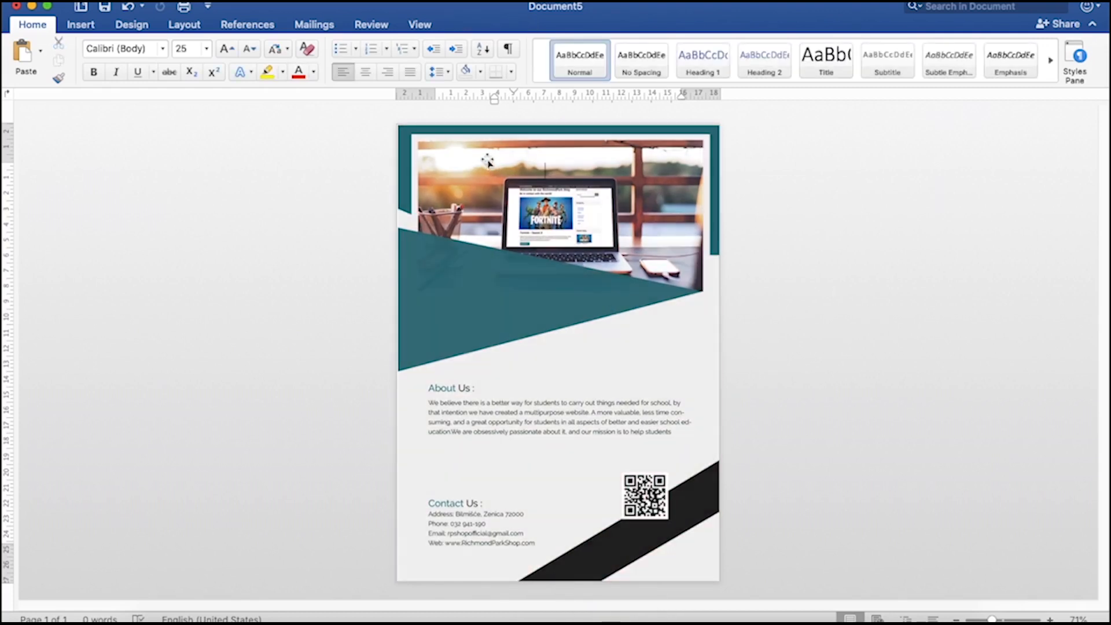
Step: Nudge the full-page flyer picture slightly up and left to close the remaining gaps at the page's top and left edges
{"action": "left_click", "coordinate": [562, 124]}
{"action": "left_click_drag", "start_coordinate": [561, 125], "coordinate": [561, 125]}
{"action": "left_click", "coordinate": [338, 175]}
{"action": "left_click", "coordinate": [579, 126]}
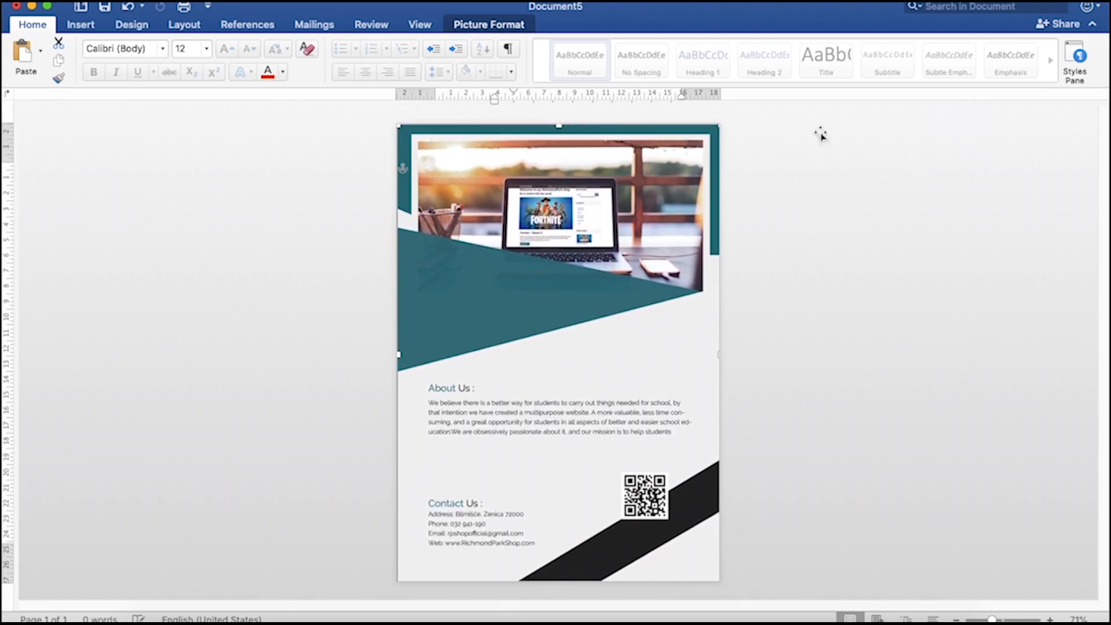
{"action": "left_click", "coordinate": [891, 146]}
{"action": "left_click", "coordinate": [624, 186]}
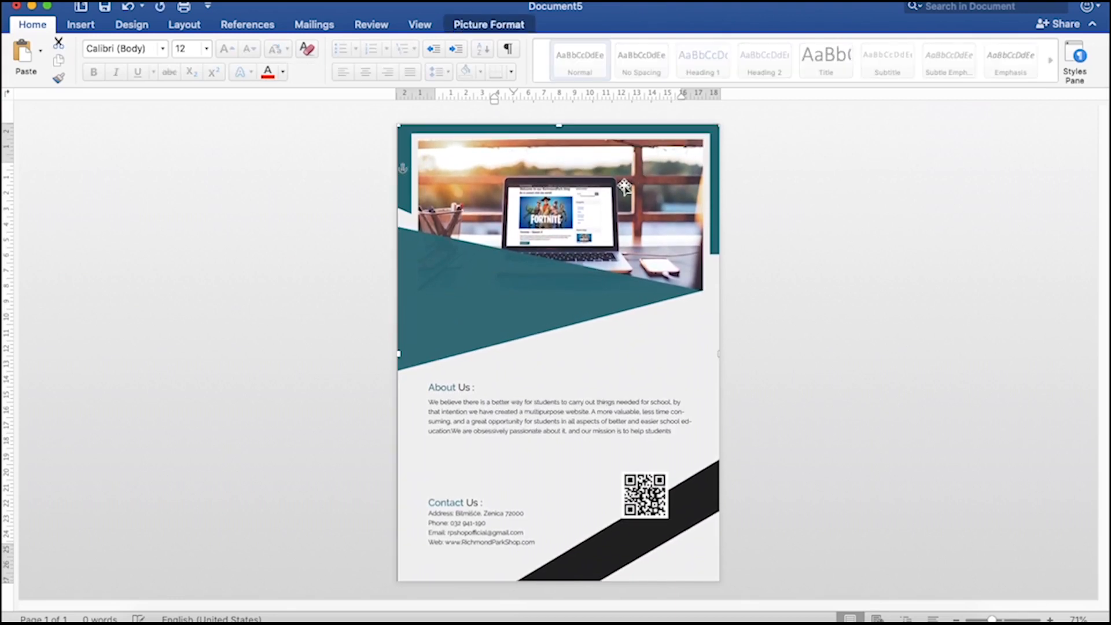
{"action": "left_click", "coordinate": [851, 253]}
{"action": "left_click", "coordinate": [427, 260]}
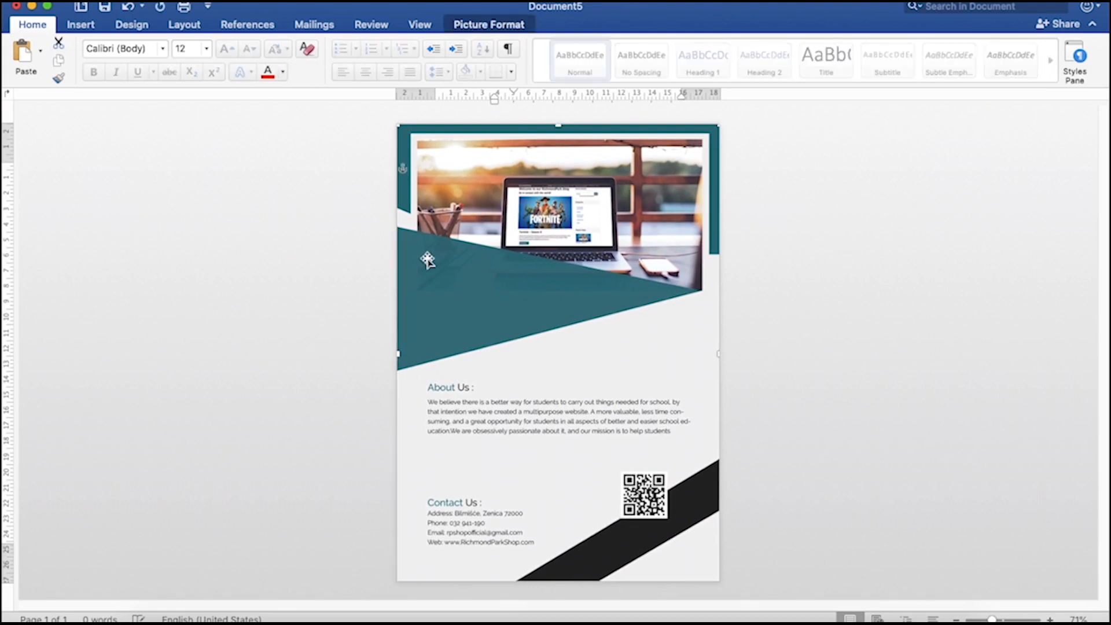
{"action": "left_click", "coordinate": [82, 263]}
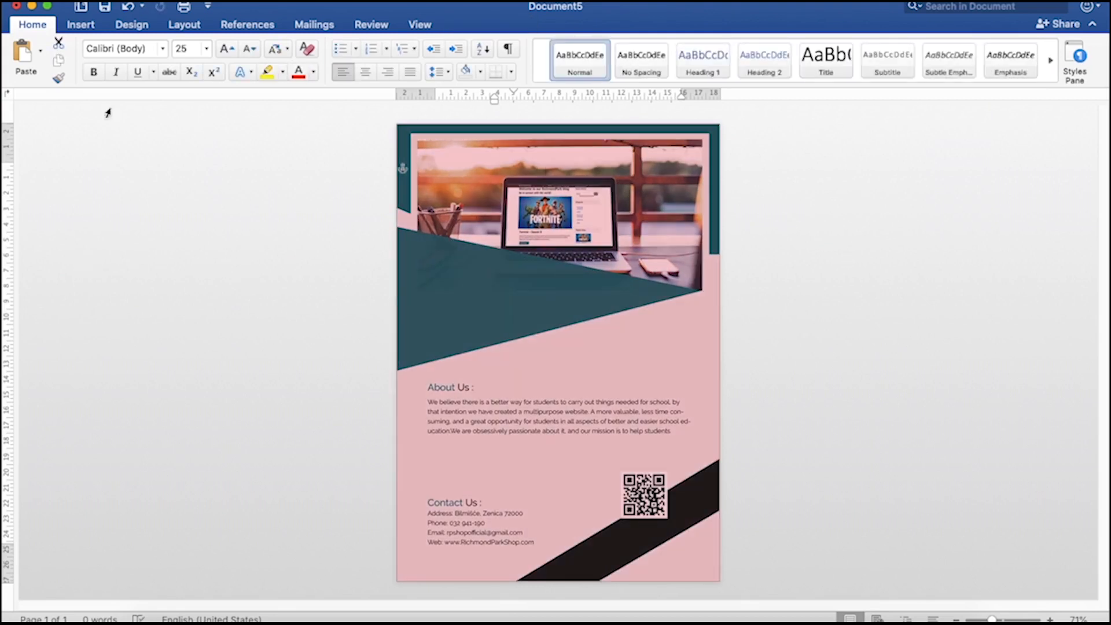
{"action": "left_click", "coordinate": [82, 2]}
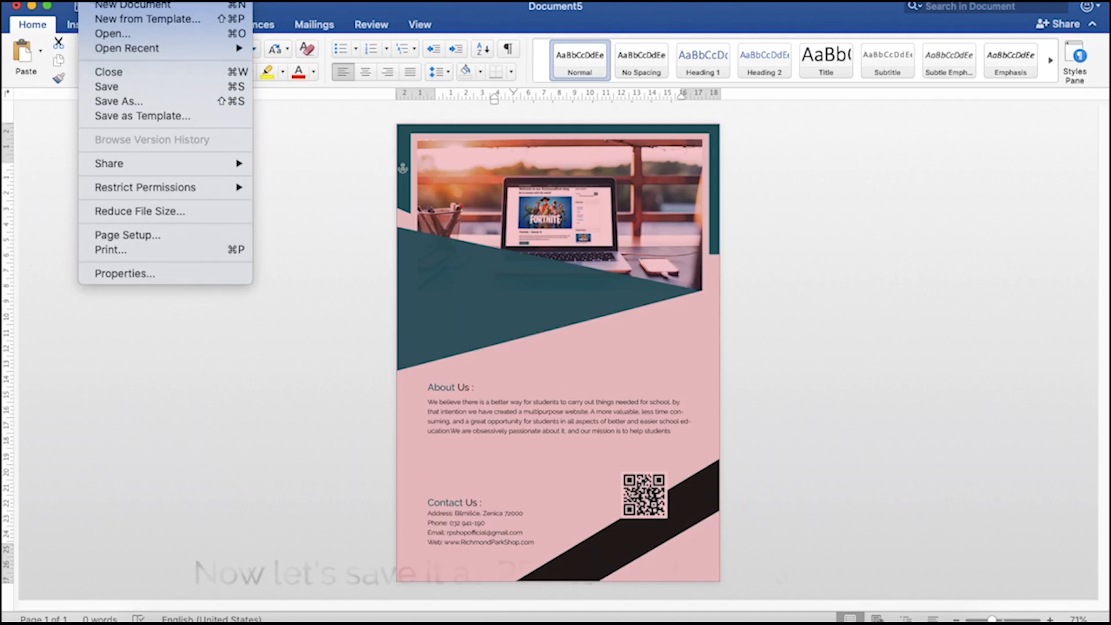
{"action": "left_click", "coordinate": [310, 186]}
{"action": "left_click", "coordinate": [509, 222]}
Step: Start saving the document under a new name and set the save location to Desktop
{"action": "left_click", "coordinate": [87, 1]}
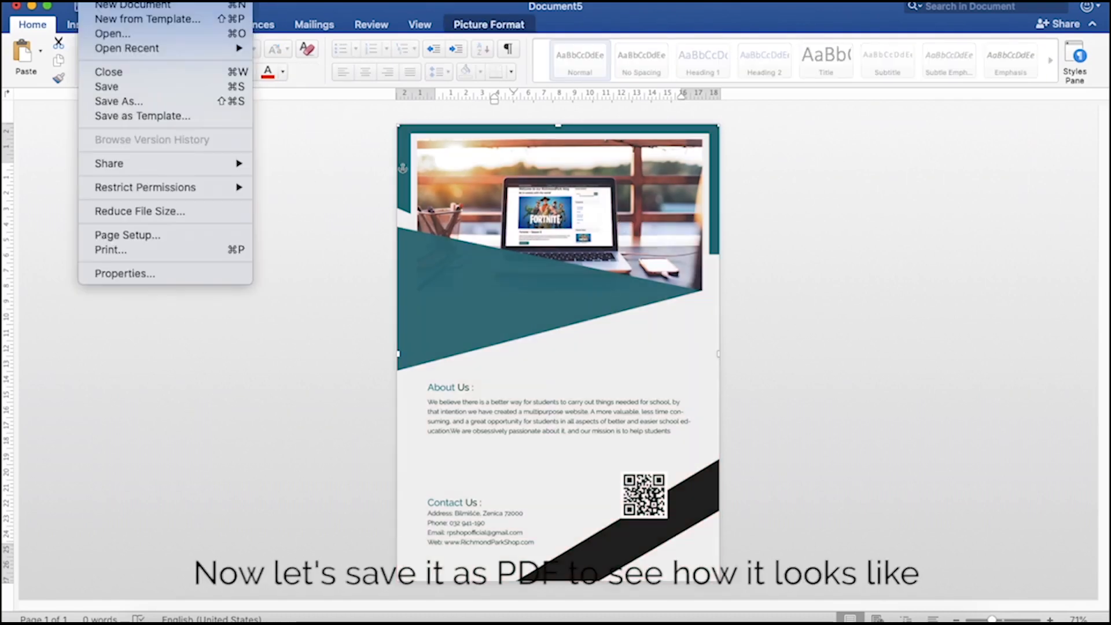
{"action": "left_click", "coordinate": [117, 107]}
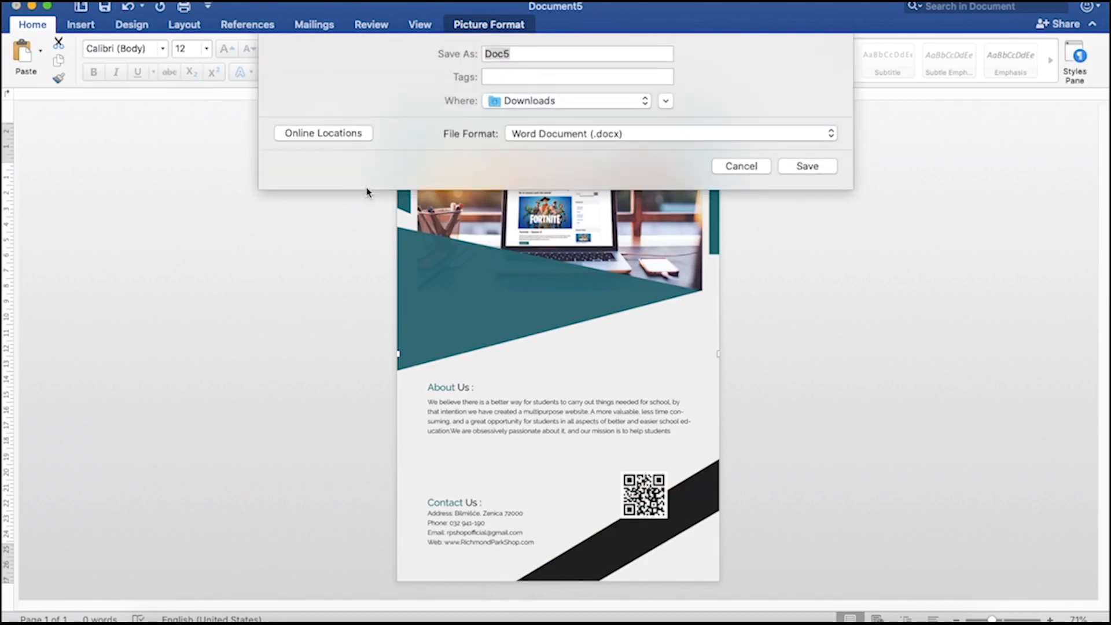
{"action": "left_click", "coordinate": [551, 101]}
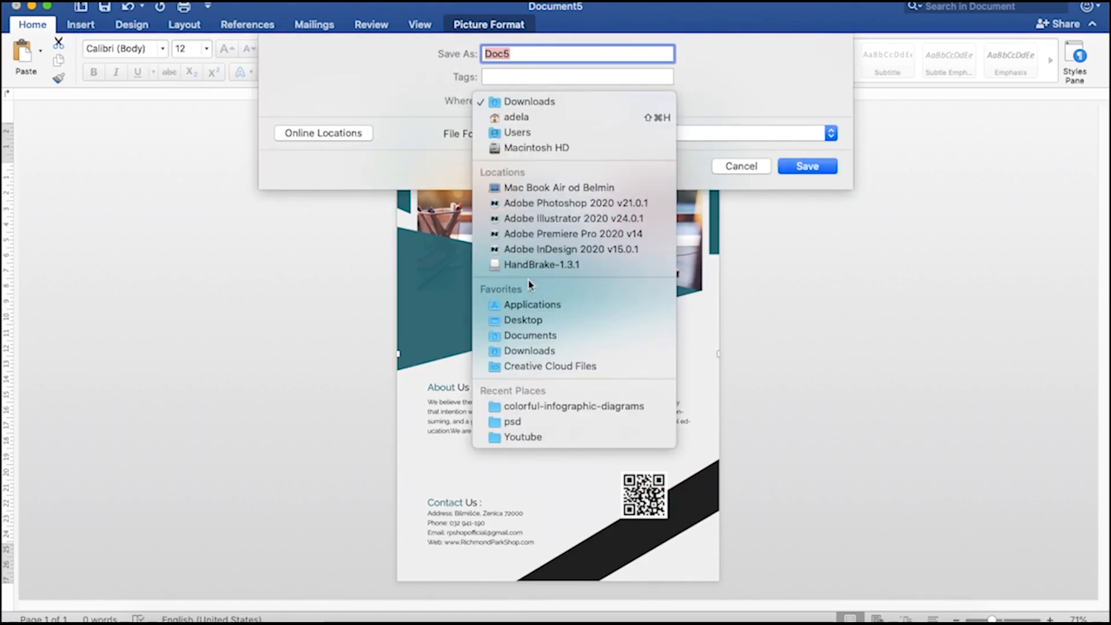
{"action": "left_click", "coordinate": [527, 320]}
Step: Name the file "PDF FILE"
{"action": "left_click", "coordinate": [531, 58]}
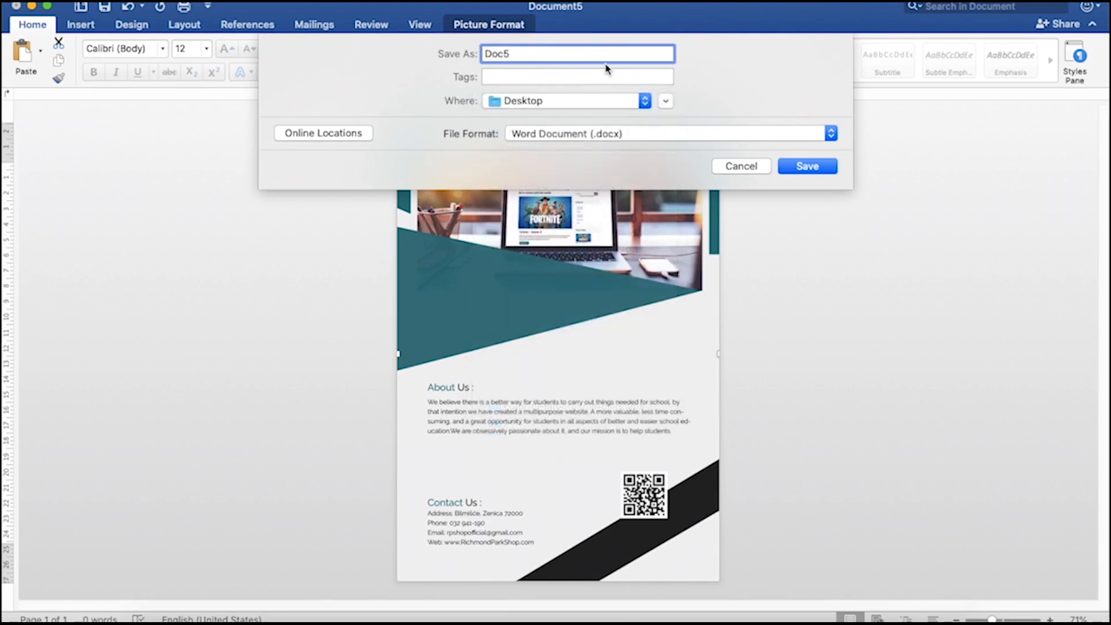
{"action": "key", "text": "super+a"}
{"action": "key", "text": "BackSpace"}
{"action": "type", "text": "PDF"}
{"action": "key", "text": "BackSpace"}
{"action": "type", "text": "PDF FILE"}
Step: Set the file format to PDF, export the document, and agree to continue despite the paper size mismatch
{"action": "left_click", "coordinate": [631, 134]}
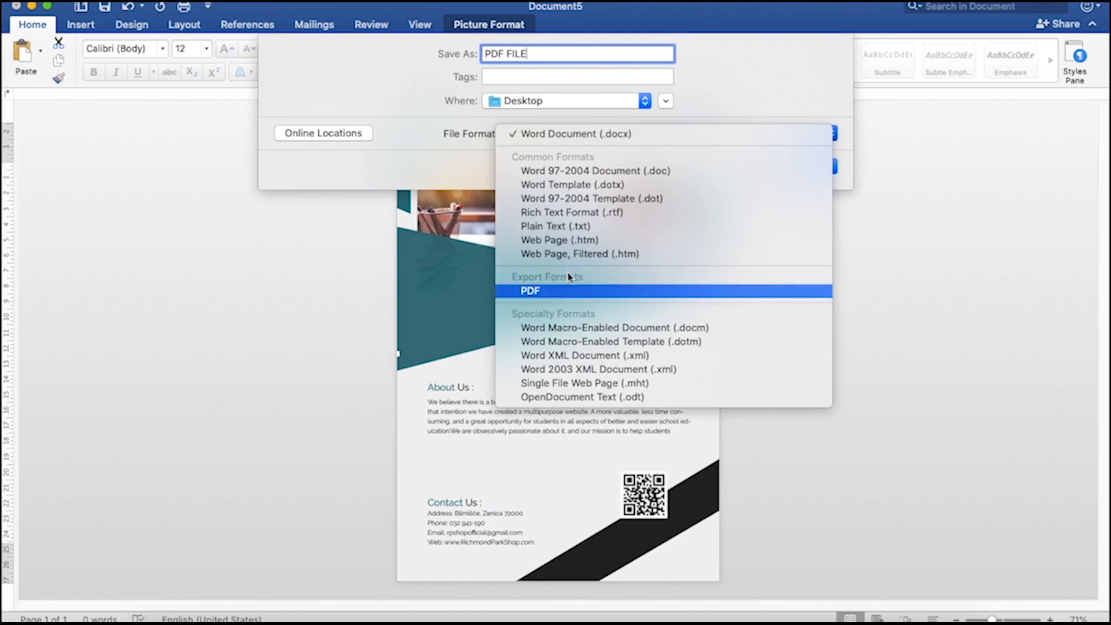
{"action": "left_click", "coordinate": [570, 291]}
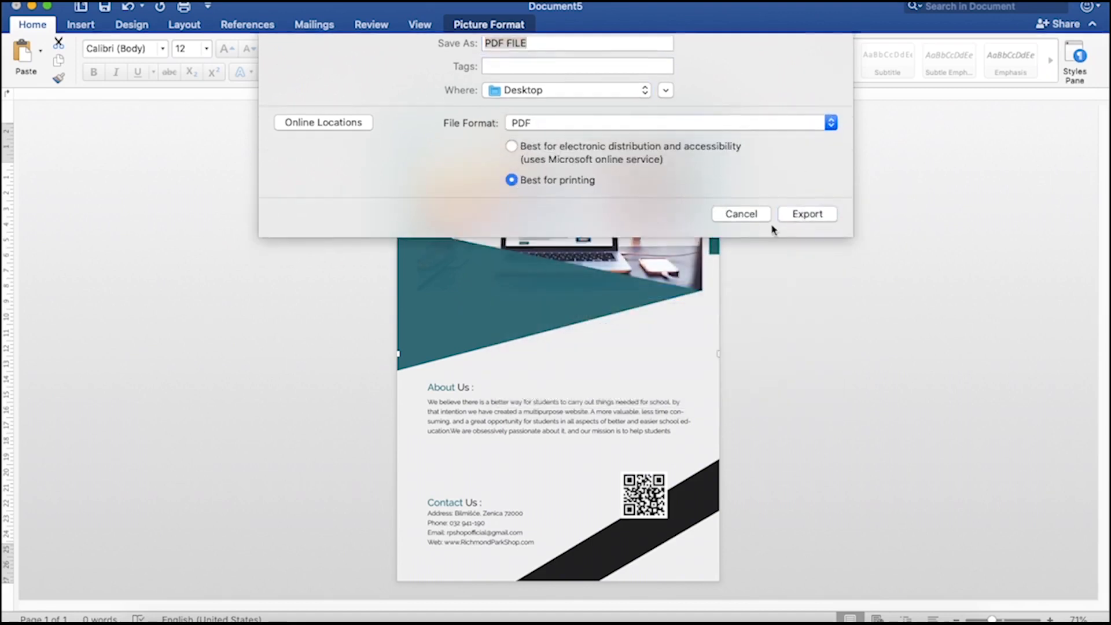
{"action": "left_click", "coordinate": [790, 227]}
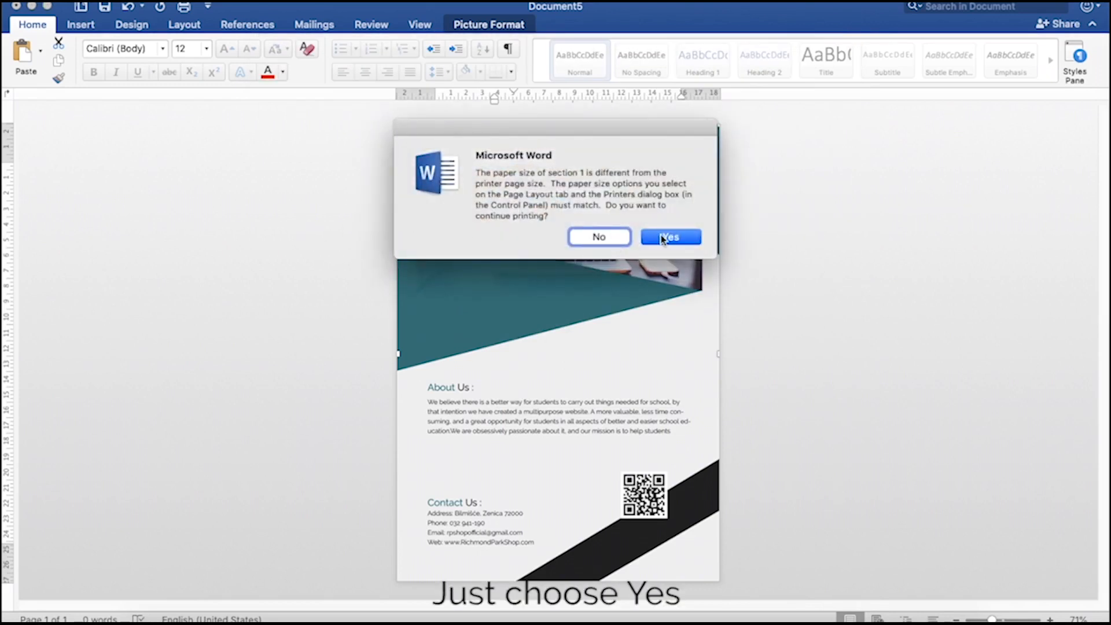
{"action": "left_click", "coordinate": [670, 237]}
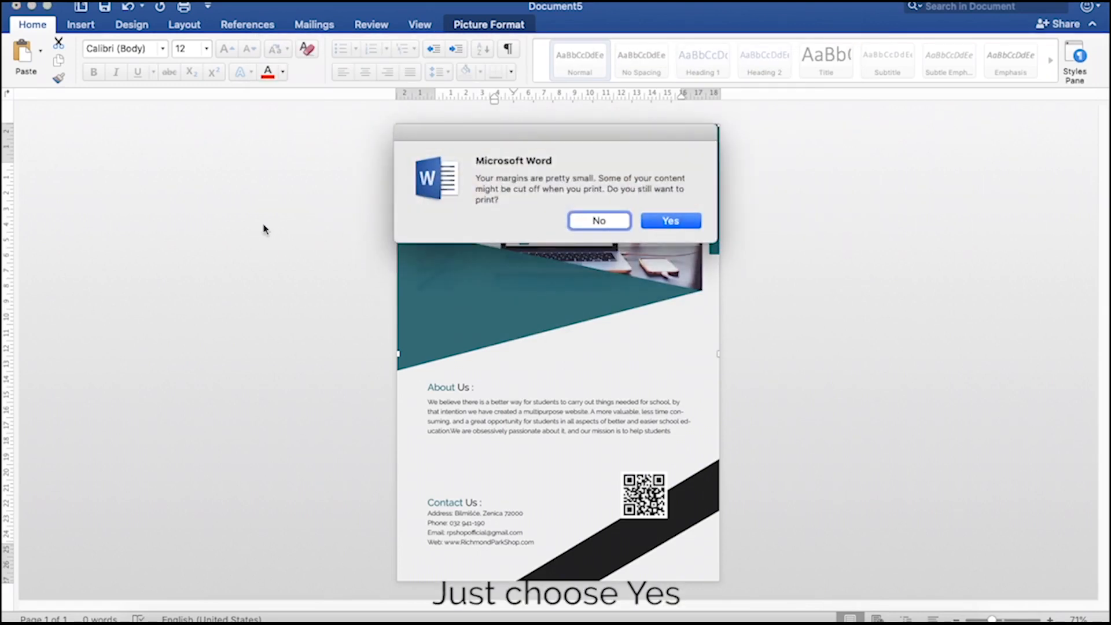